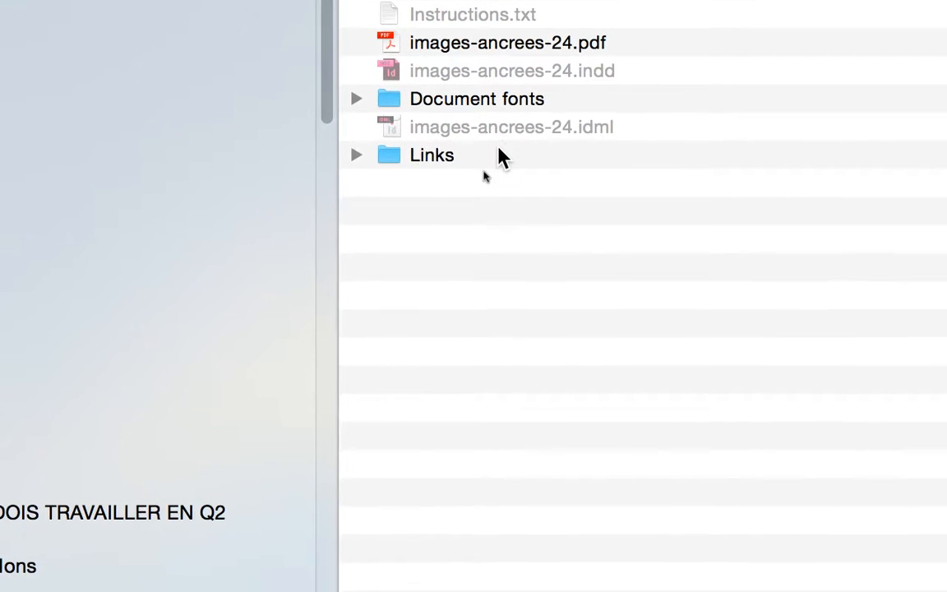
Open the image Butterfly_red_flower_sm.jpg from the Links folder
click(385, 261)
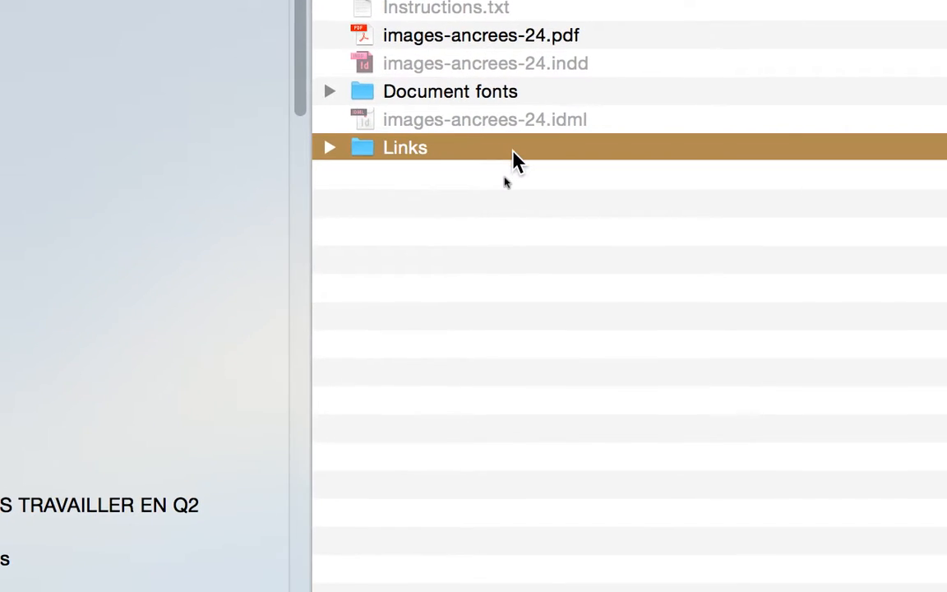
double_click(502, 152)
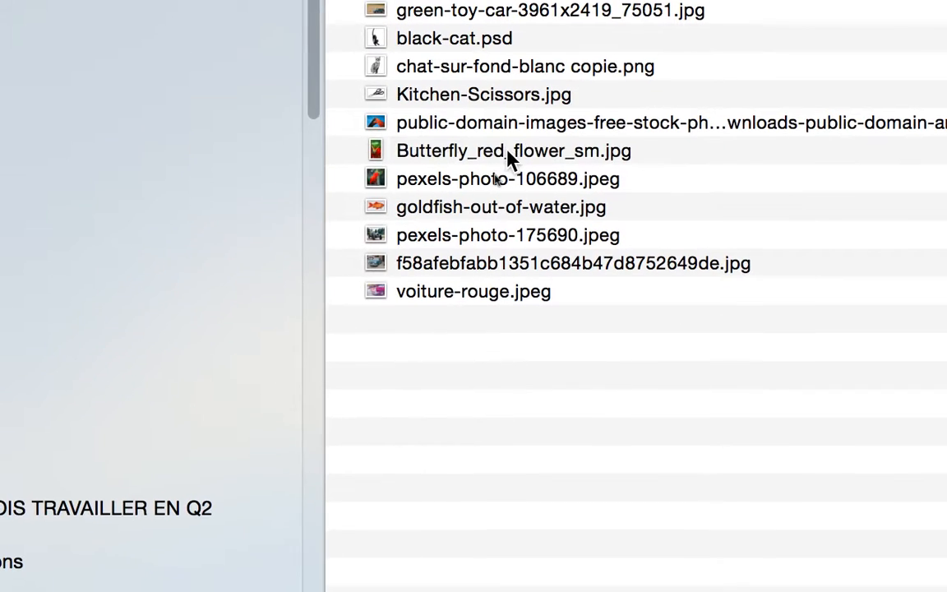
click(508, 153)
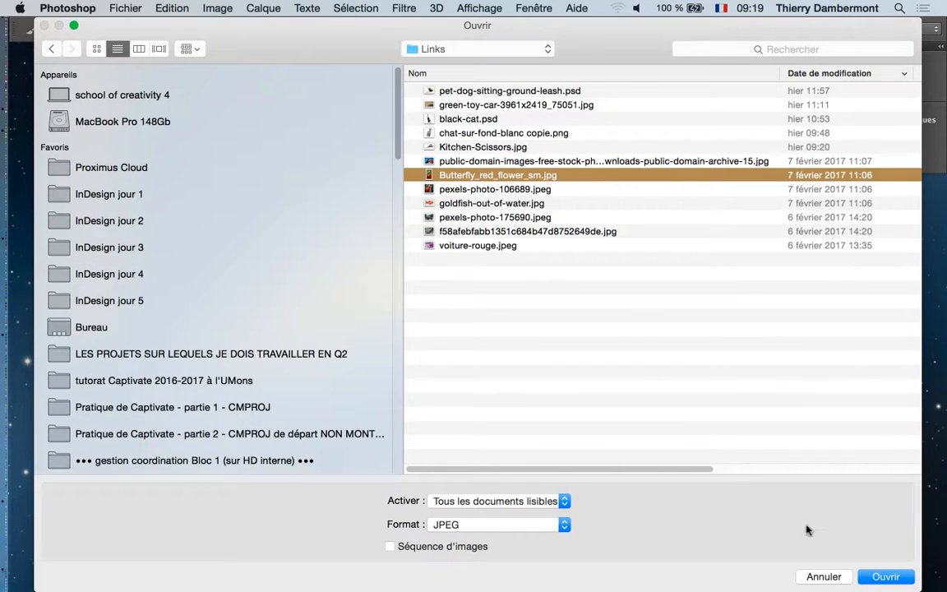
click(911, 578)
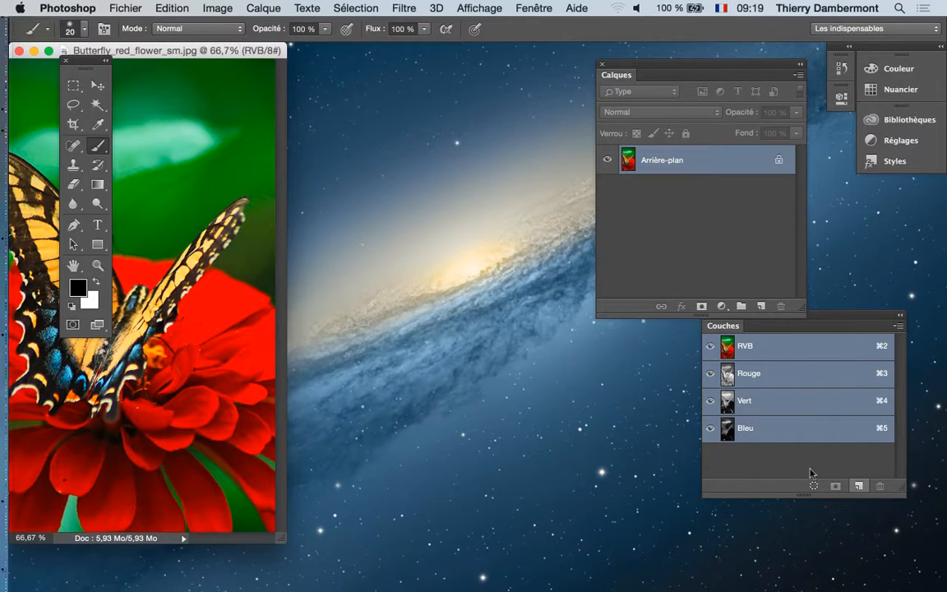
Show the butterfly image in full-screen mode, reposition it clear of the tools, and place the Calques panel beside it
key(f)
drag(559, 366, 367, 315)
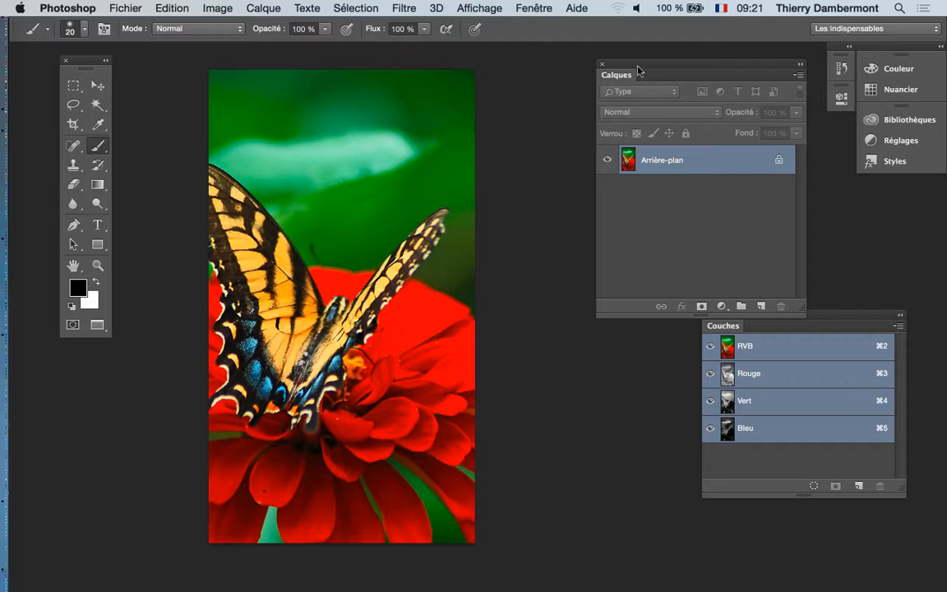
drag(640, 69, 534, 85)
drag(601, 183, 602, 184)
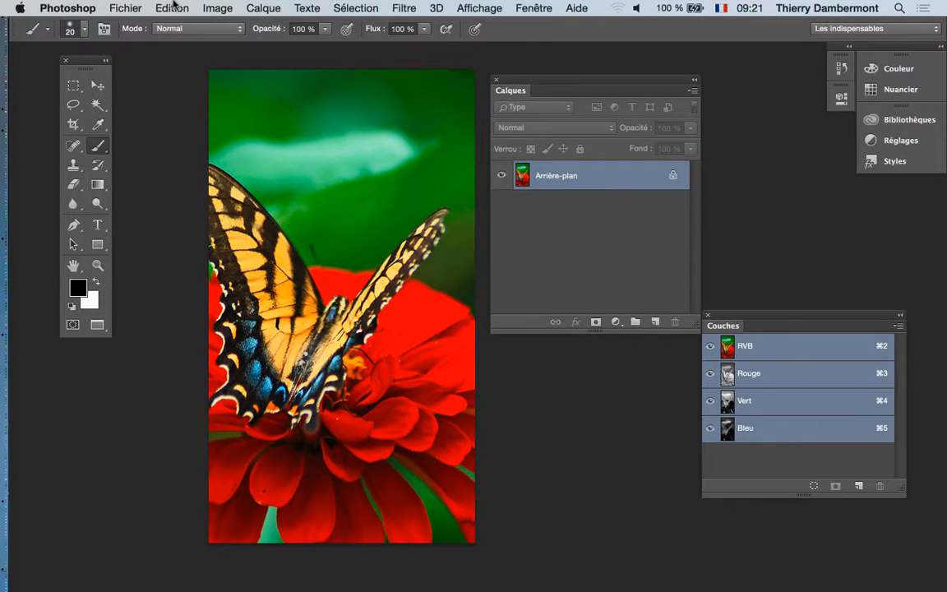
Start a Teinte/Saturation adjustment on the butterfly image and move its dialog so the whole picture stays uncovered
click(217, 9)
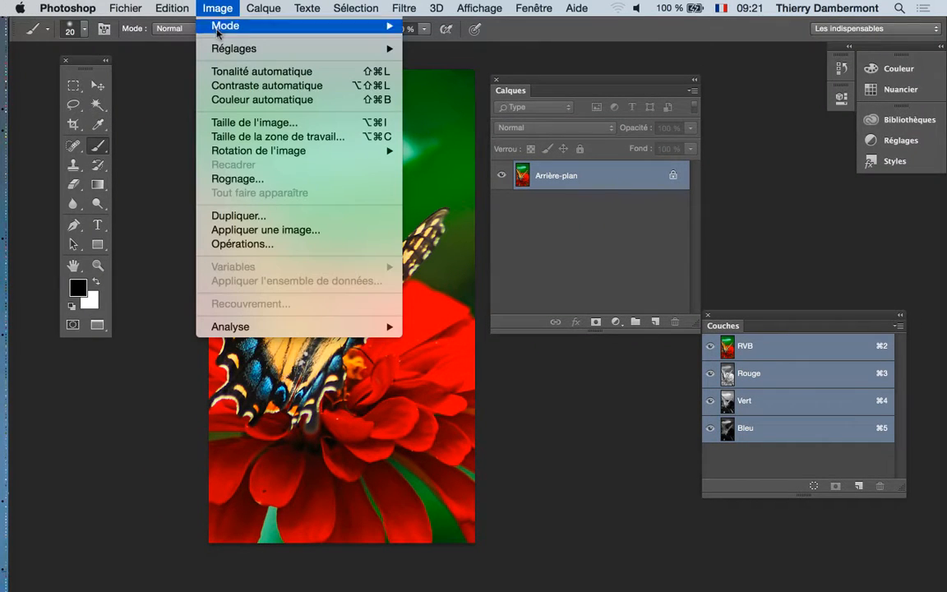
mouse_move(222, 51)
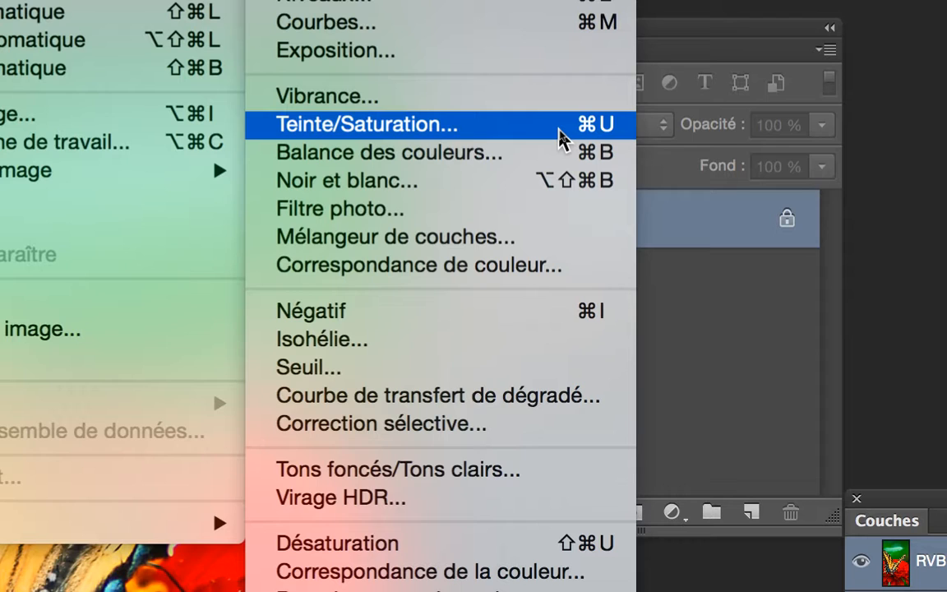
click(559, 138)
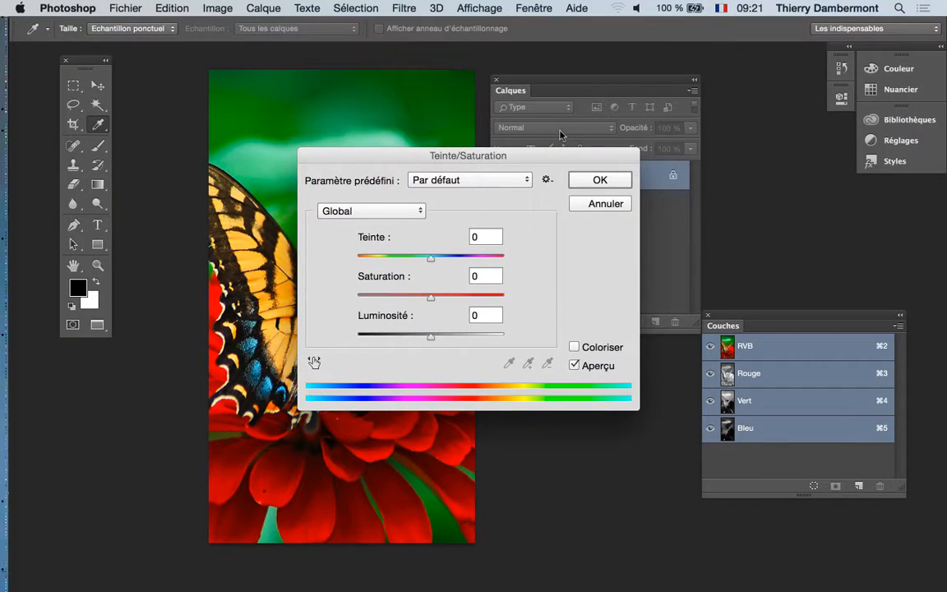
drag(426, 159, 647, 66)
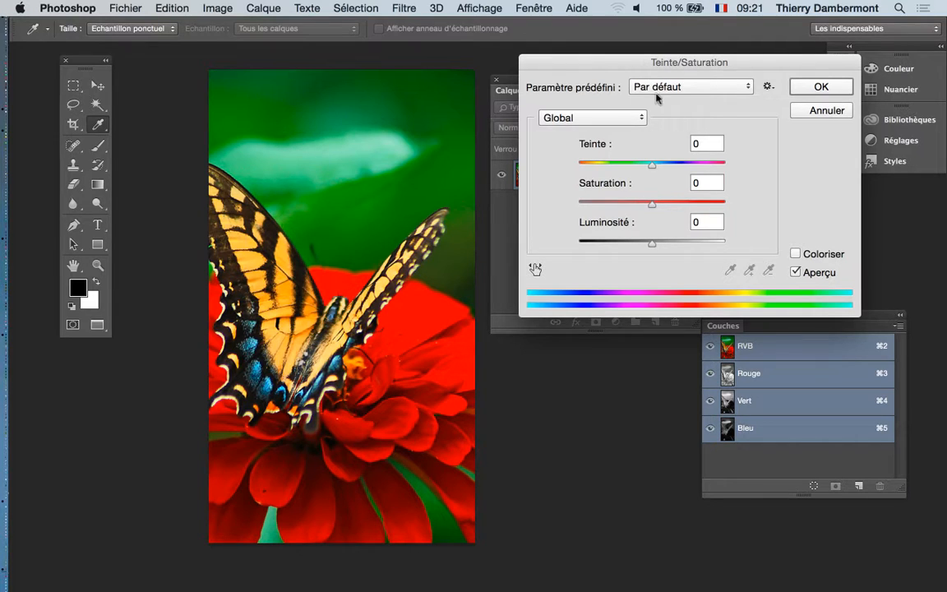
key(alt)
drag(708, 58, 662, 50)
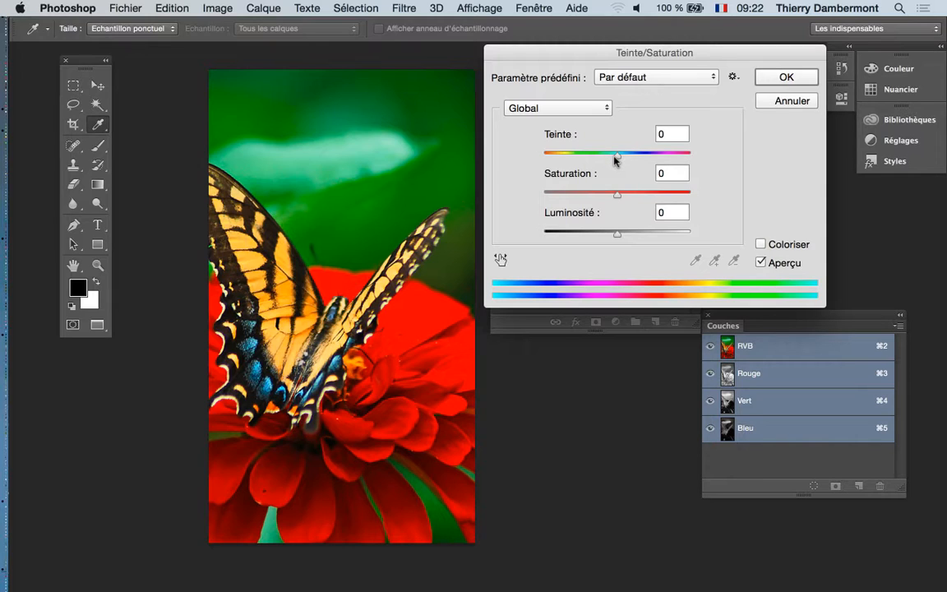
Try a global hue shift of -133 on the whole image and reset the hue to 0
drag(616, 160, 555, 156)
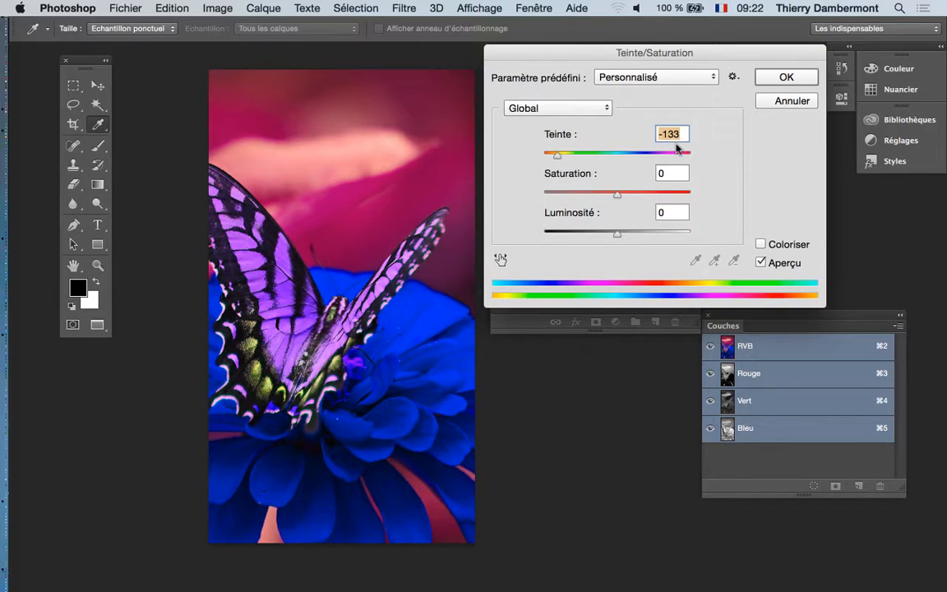
key(alt)
text(0)
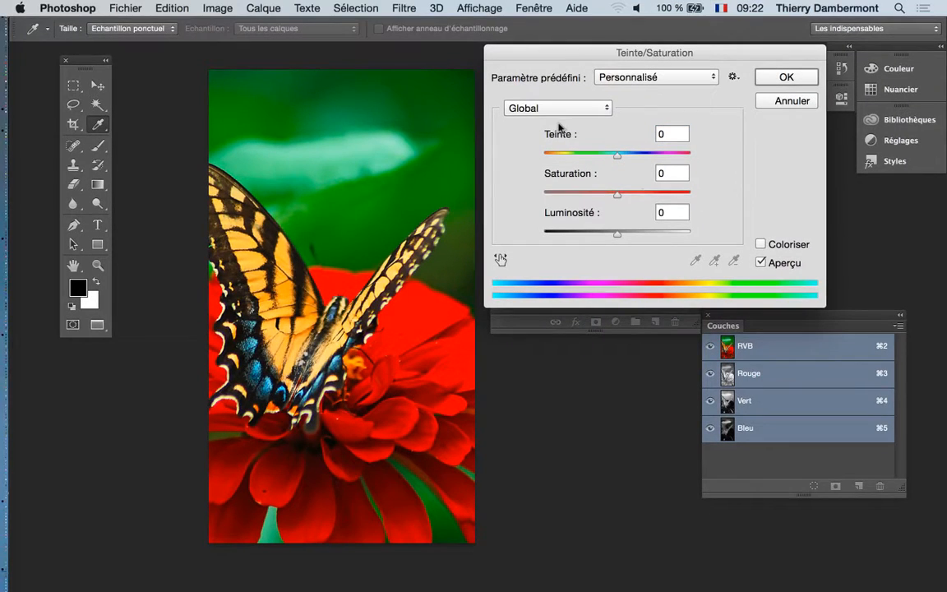
key(alt+super+8)
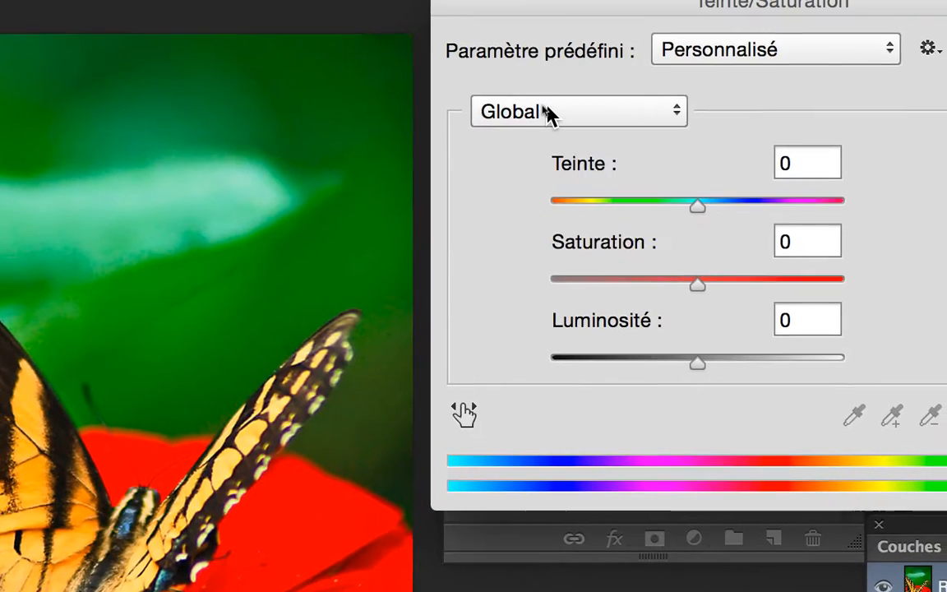
Limit the adjustment to the Verts range and lower its saturation to -87
click(549, 114)
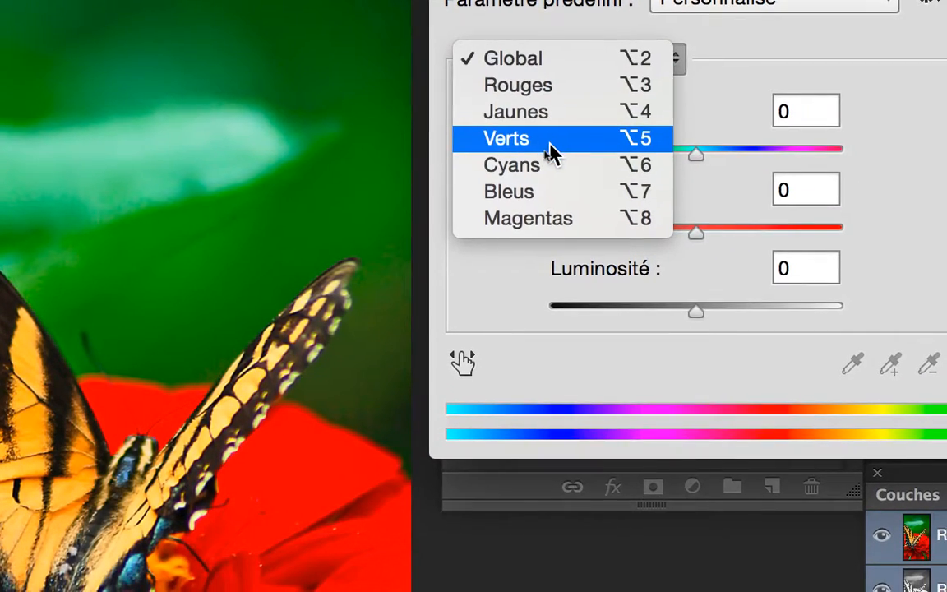
click(551, 153)
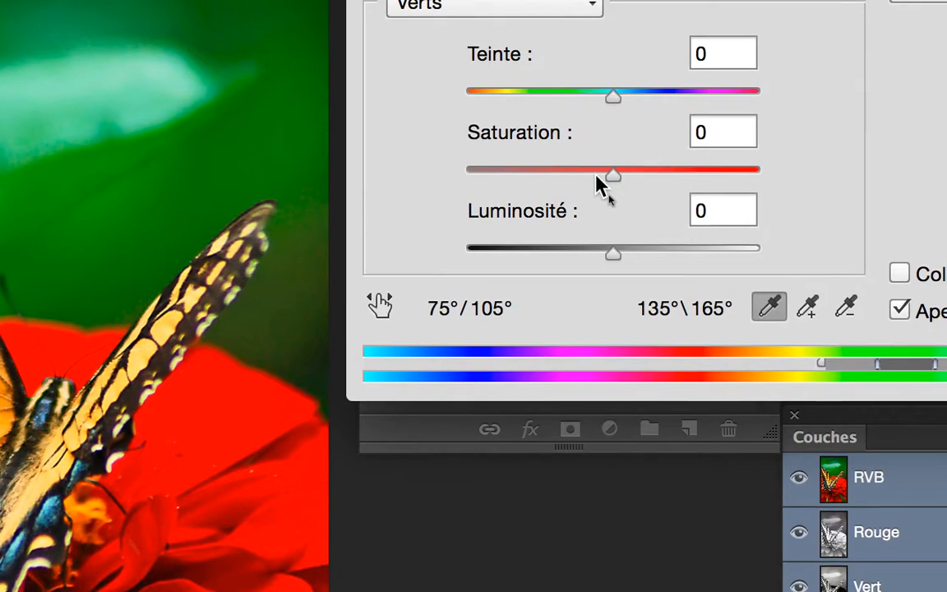
drag(597, 178, 553, 196)
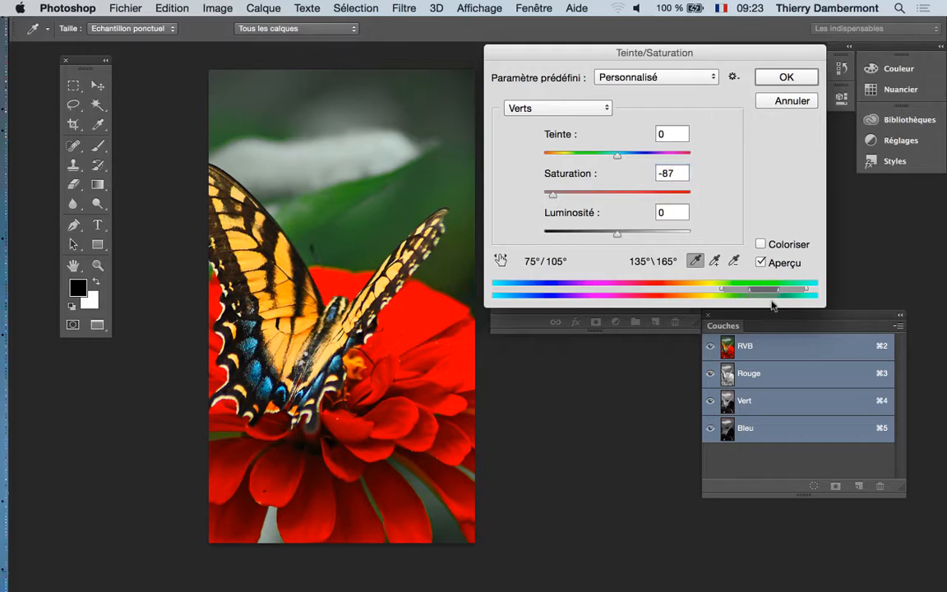
key(alt)
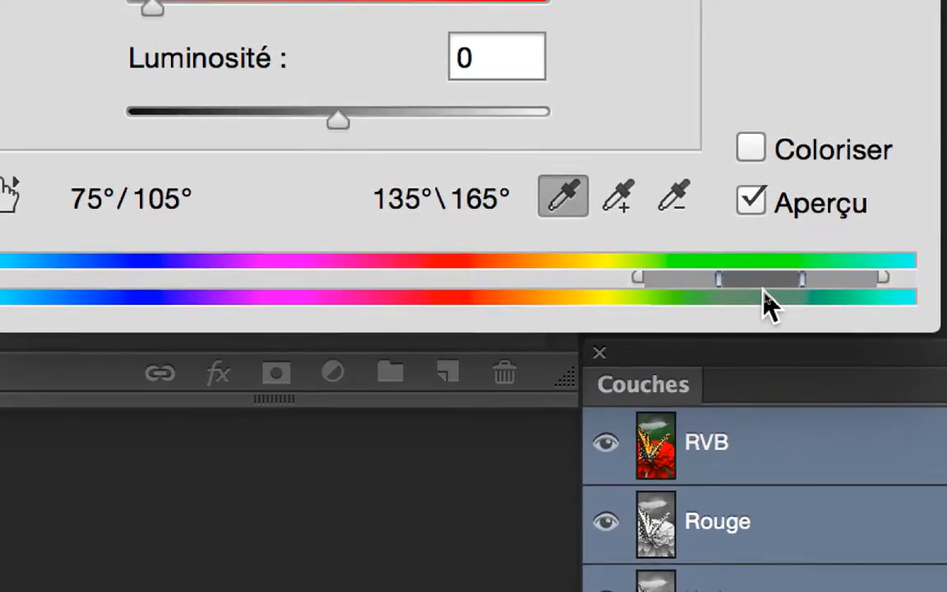
Adjust the Verts color range to 54°/84° and 138°\168° to cover the whole background, and set its saturation to -77
drag(763, 288, 749, 295)
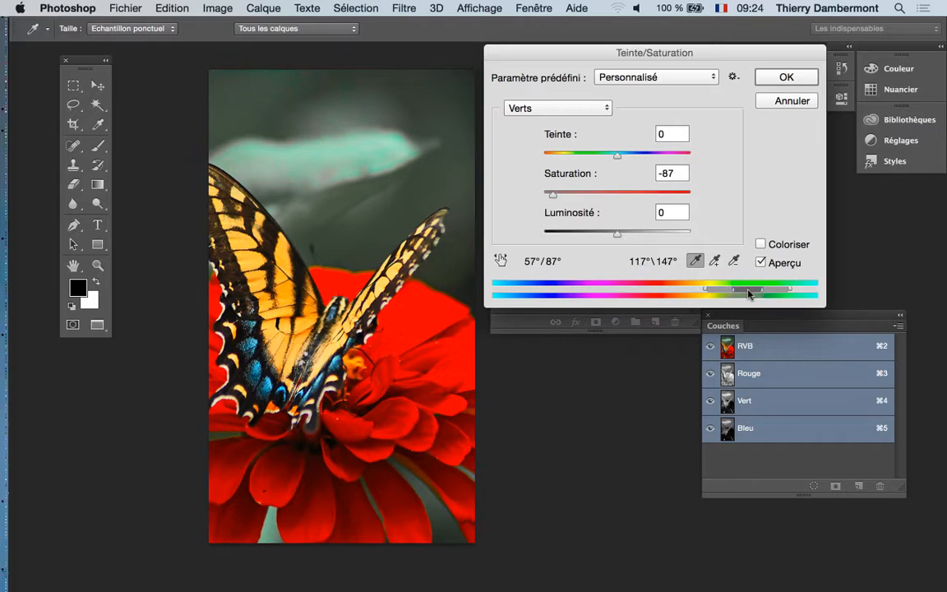
key(alt)
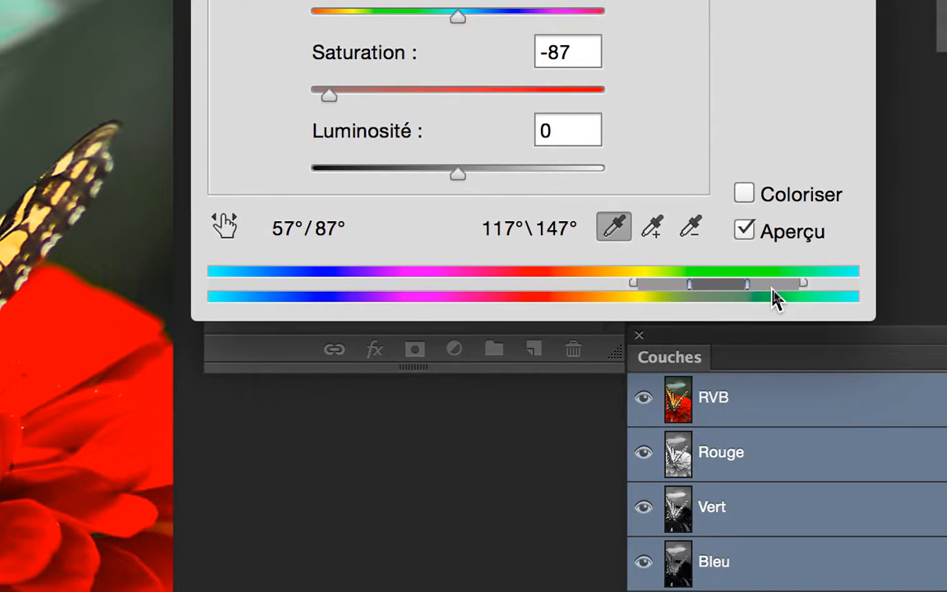
drag(773, 292, 733, 289)
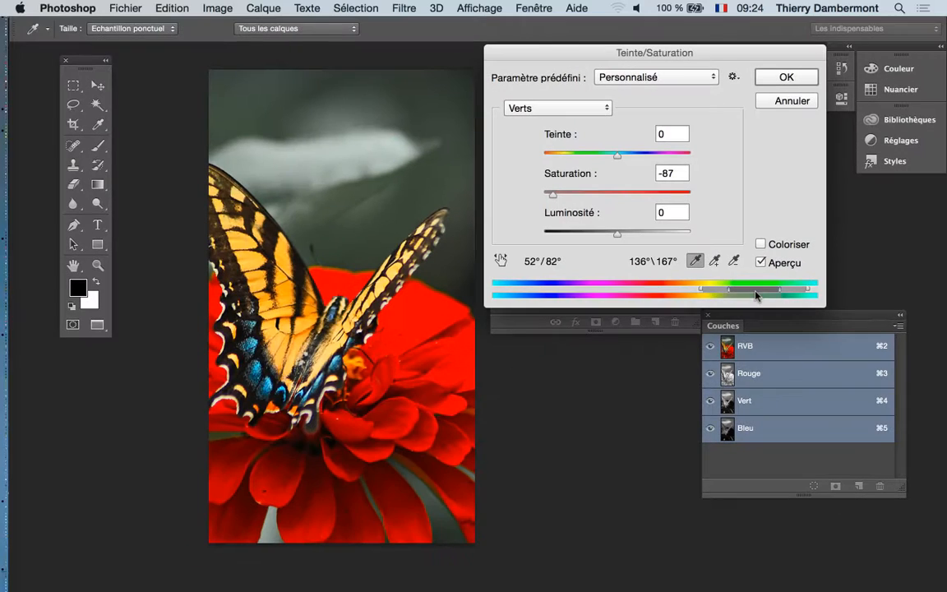
mouse_move(757, 296)
mouse_down()
mouse_move(777, 291)
mouse_move(757, 292)
mouse_up()
mouse_move(554, 195)
mouse_down()
mouse_move(625, 200)
mouse_move(561, 199)
mouse_up()
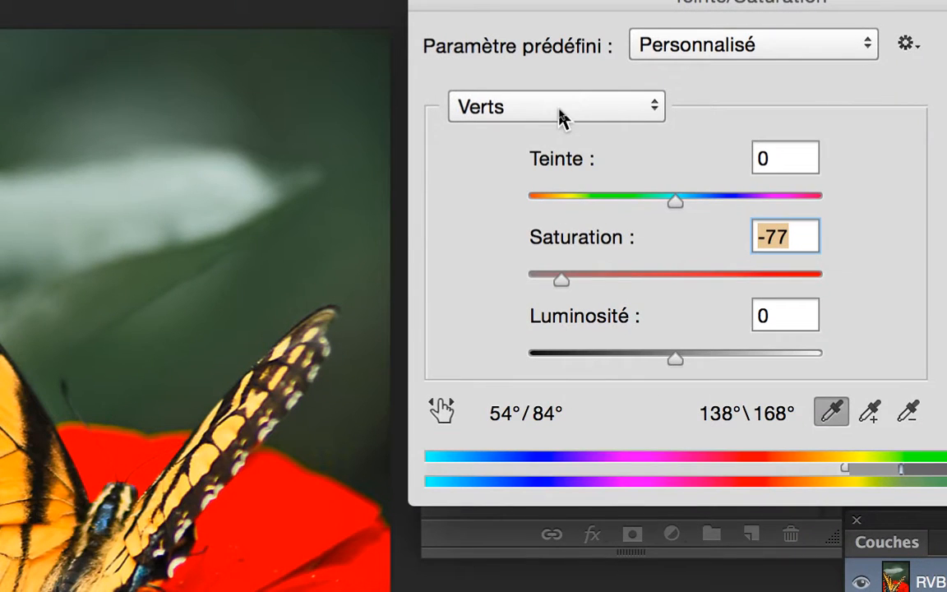
Recolor the flower through the Rouges range with hue -65 and saturation -42, and apply the adjustment
click(559, 118)
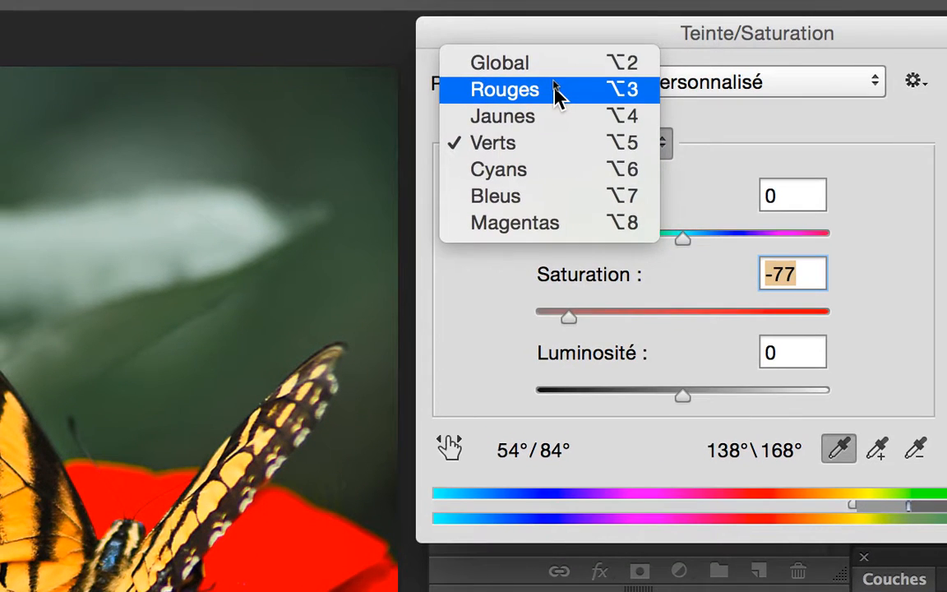
click(556, 88)
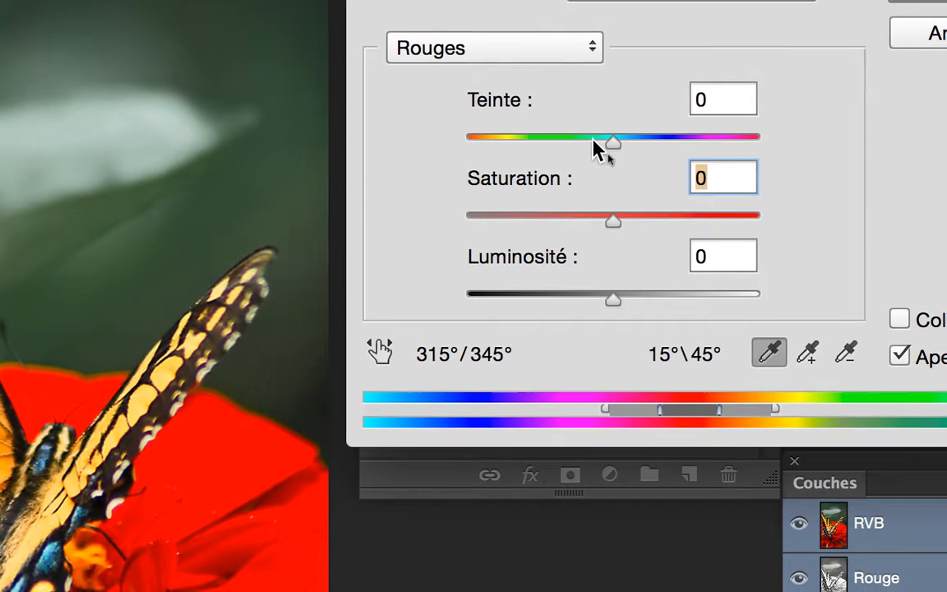
drag(594, 141, 578, 156)
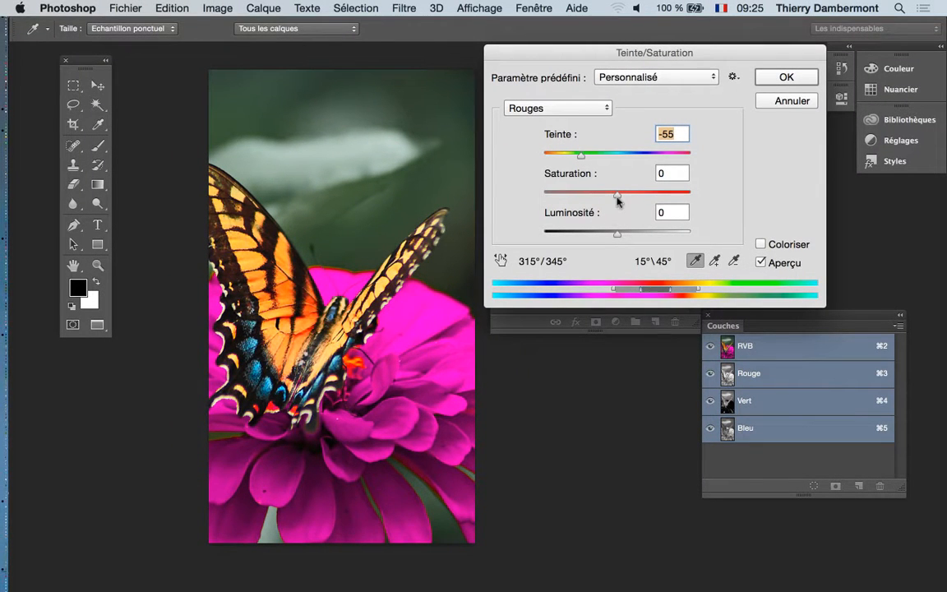
drag(617, 194, 600, 203)
mouse_move(585, 200)
mouse_down()
mouse_move(618, 200)
mouse_move(575, 203)
mouse_up()
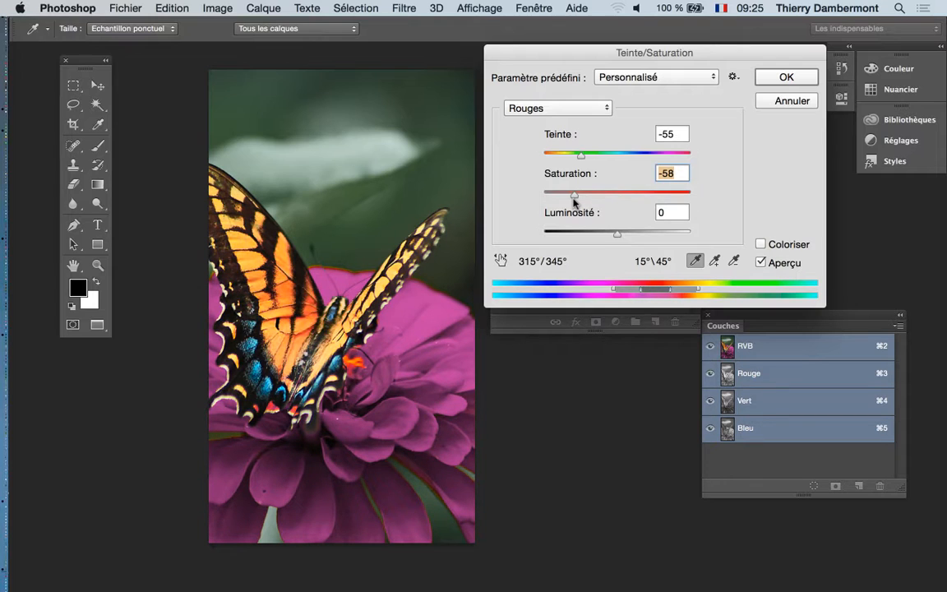
drag(581, 154, 580, 160)
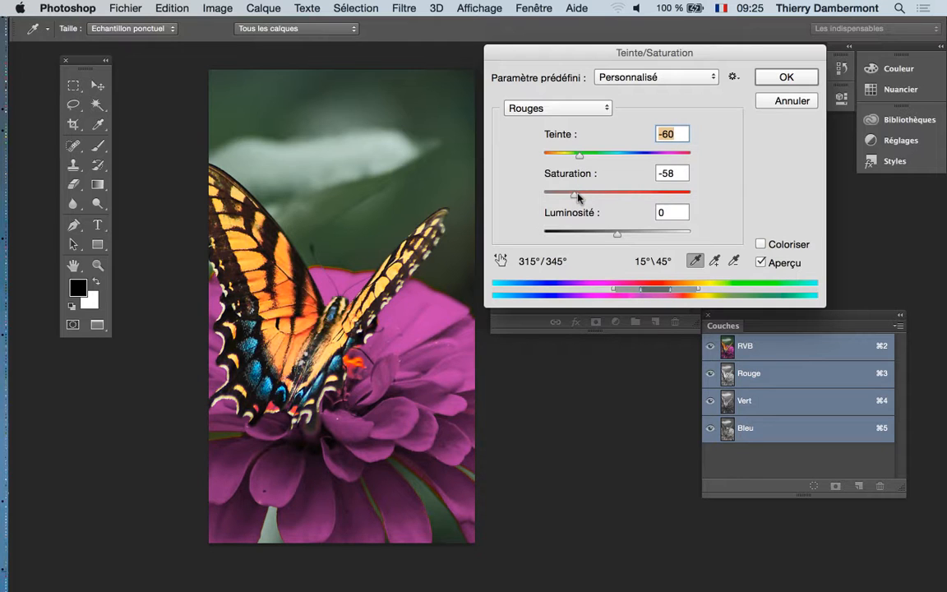
drag(580, 154, 586, 197)
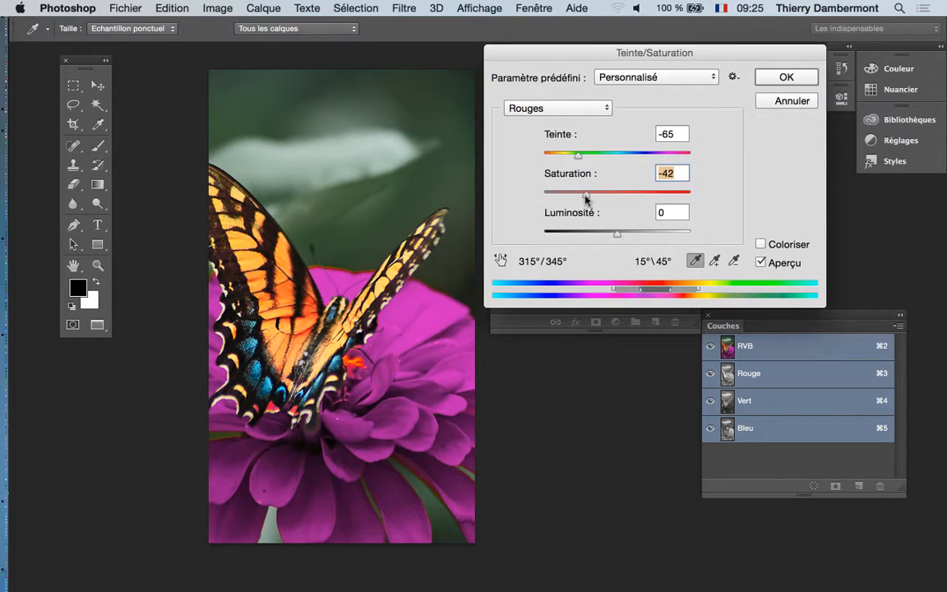
click(786, 76)
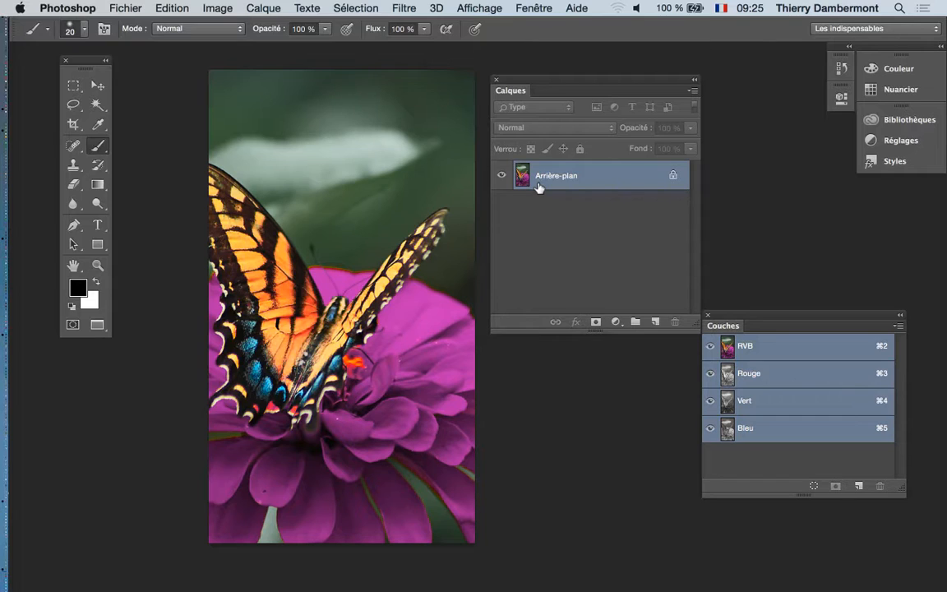
Save the recolored butterfly image as a standard baseline JPEG at quality 8 and close it
click(122, 8)
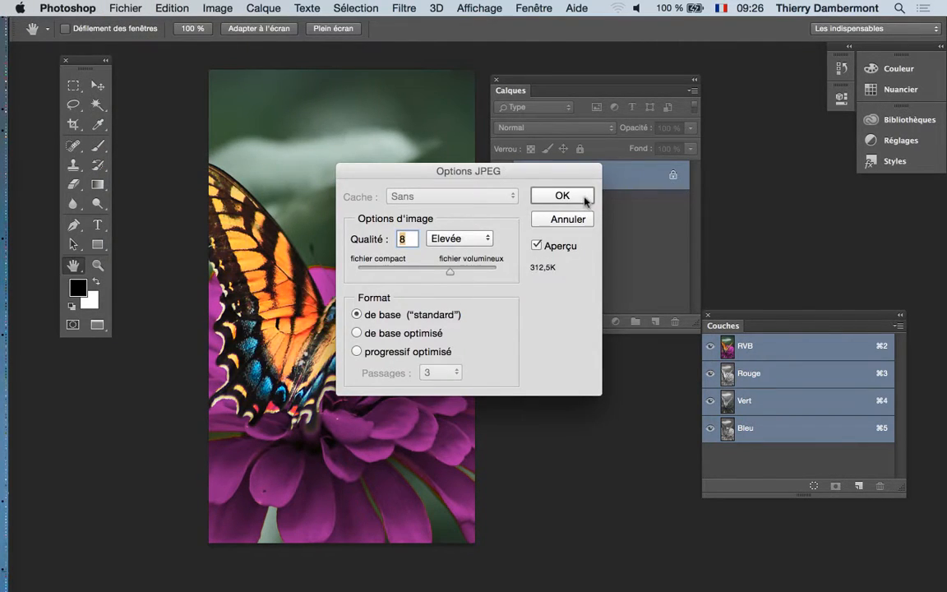
click(577, 196)
key(b)
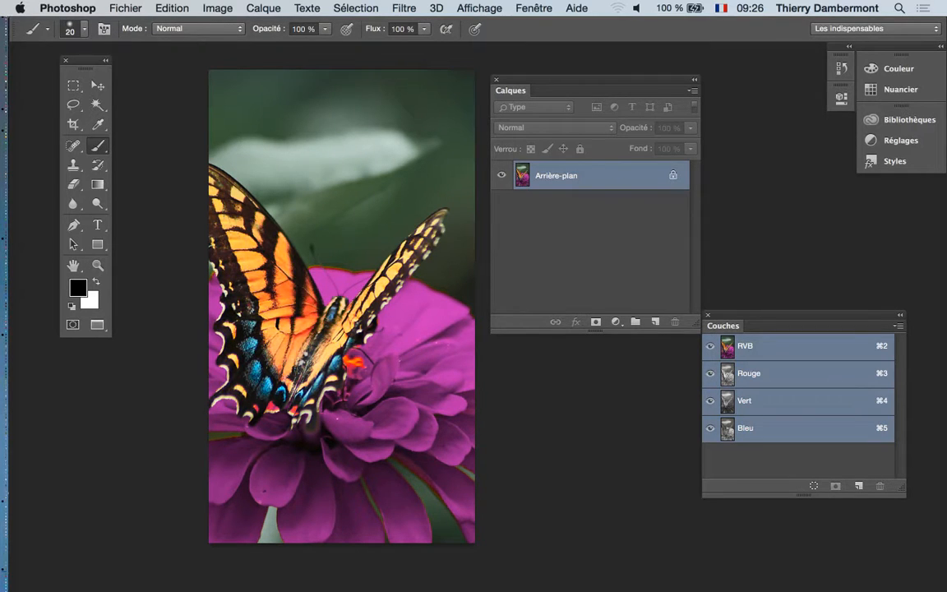
click(125, 9)
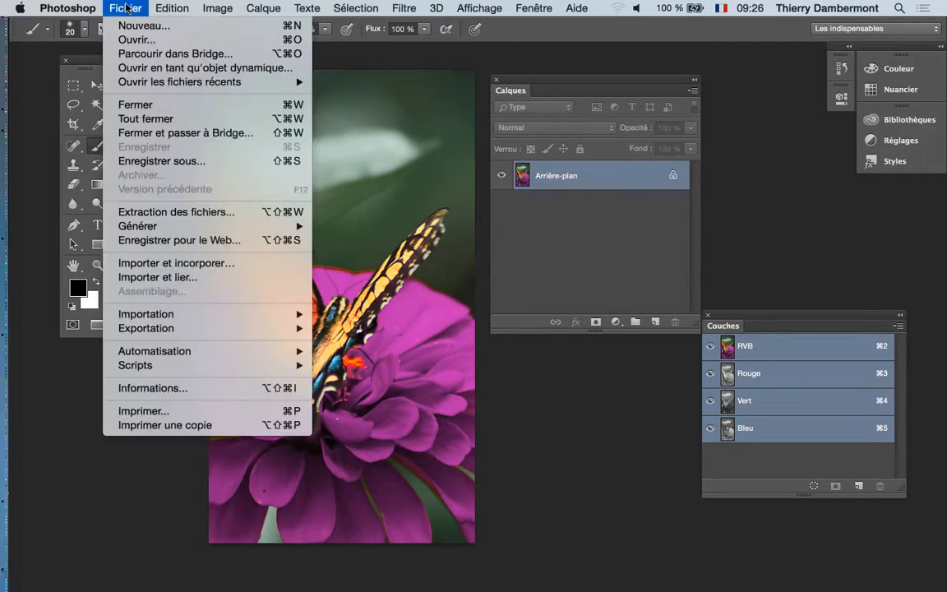
click(135, 104)
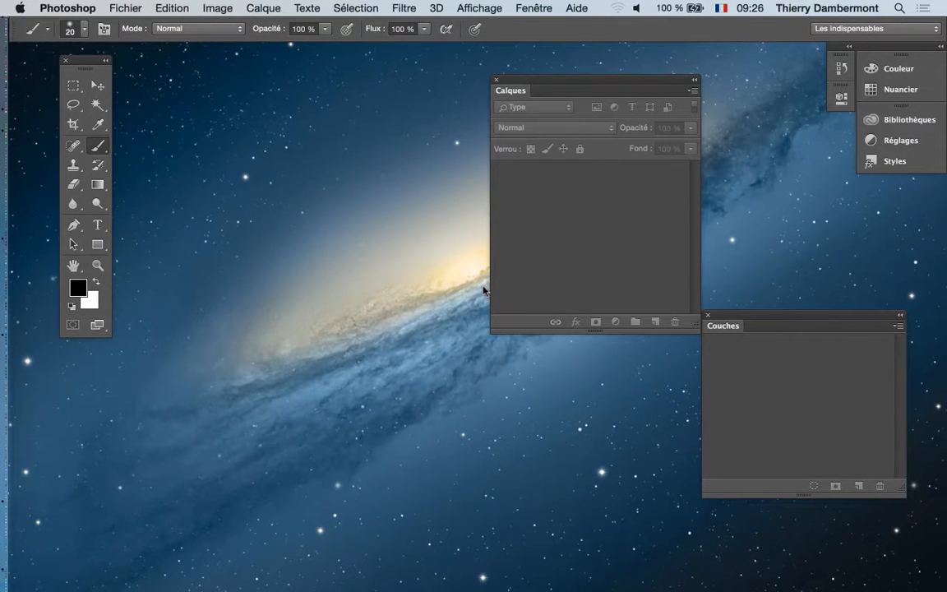
Switch to the InDesign document images-ancrees-24.indd and move the Liens panel clear of the docked panels
key(super+Tab)
key(super+Tab)
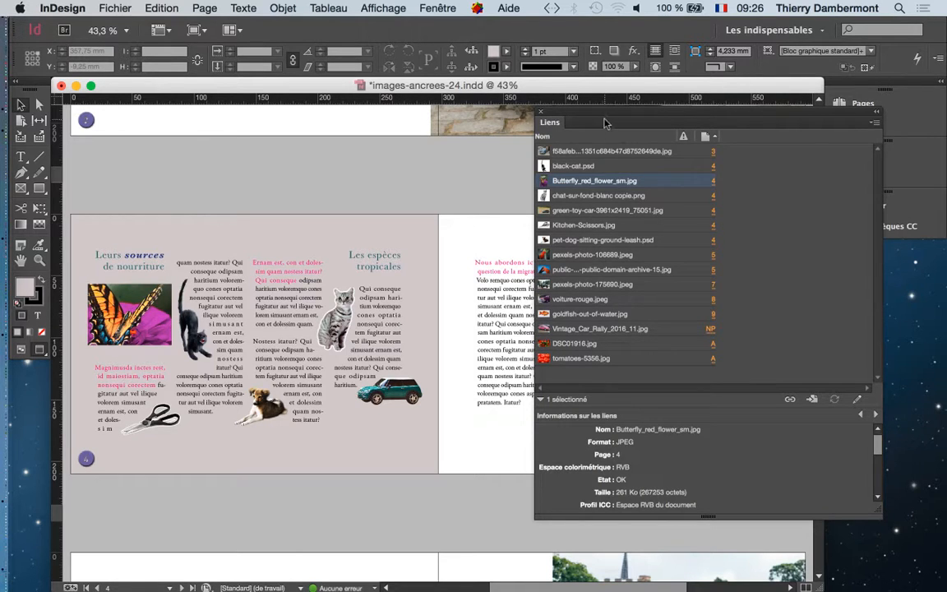
drag(610, 114, 551, 113)
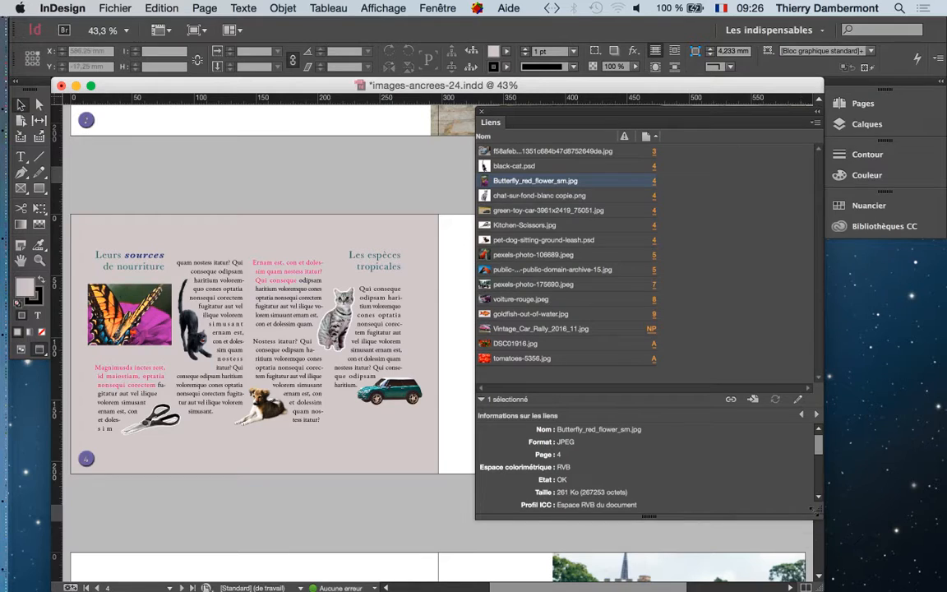
Examine the recolored butterfly and the other pictures on page 4, including the cutout cat, keeping the Liens panel out of the way
drag(833, 507, 938, 476)
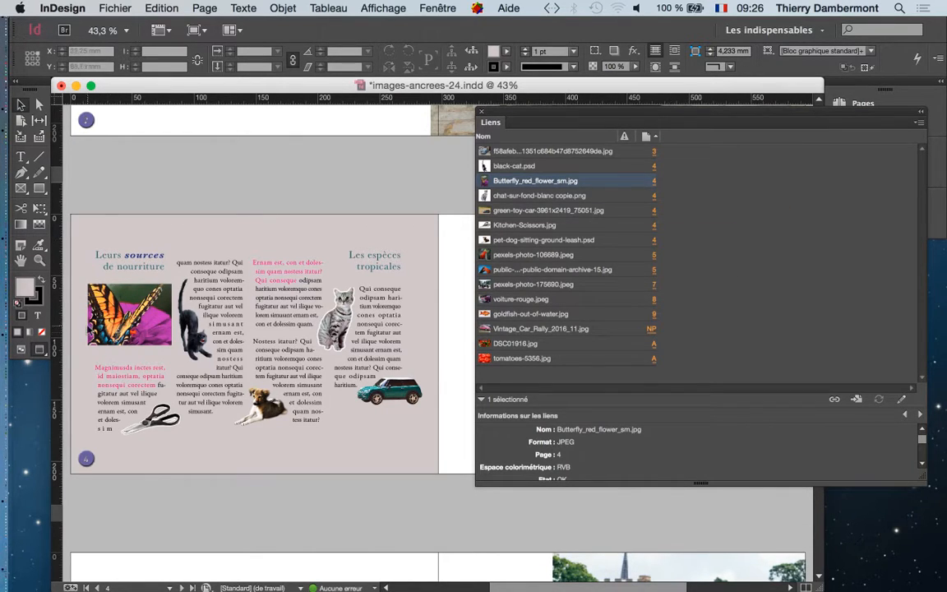
scroll(182, 345, up, 6)
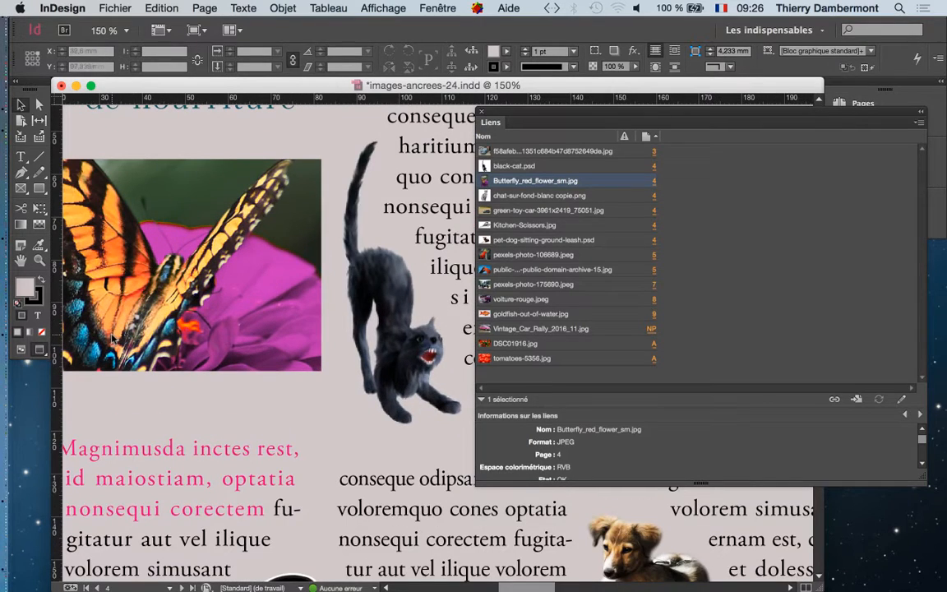
drag(153, 360, 249, 376)
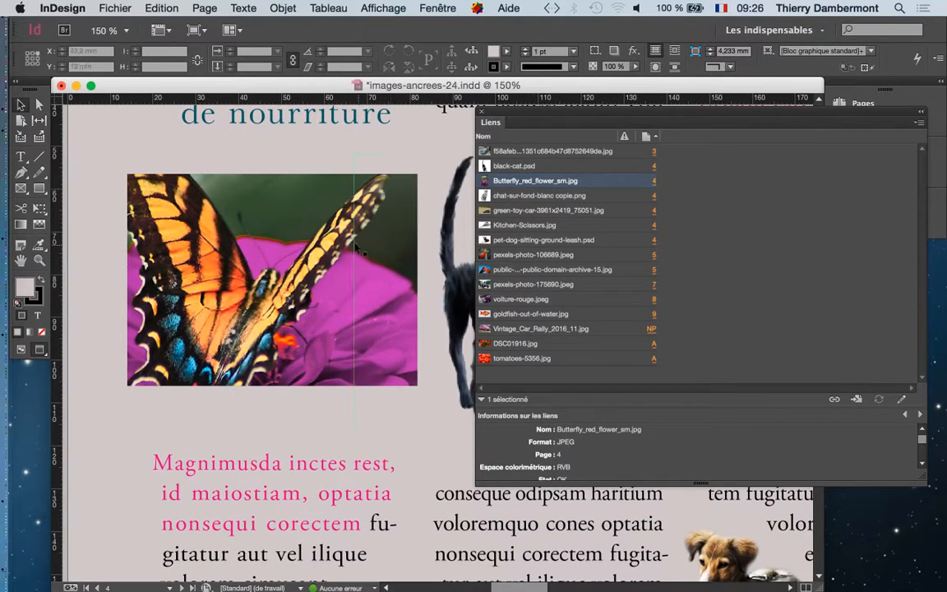
scroll(354, 238, down, 1)
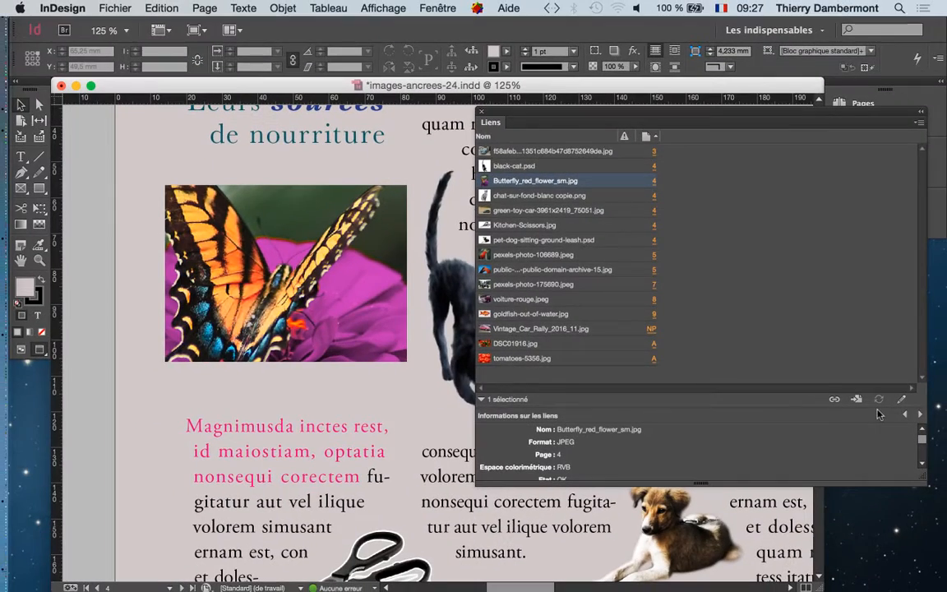
scroll(425, 332, down, 2)
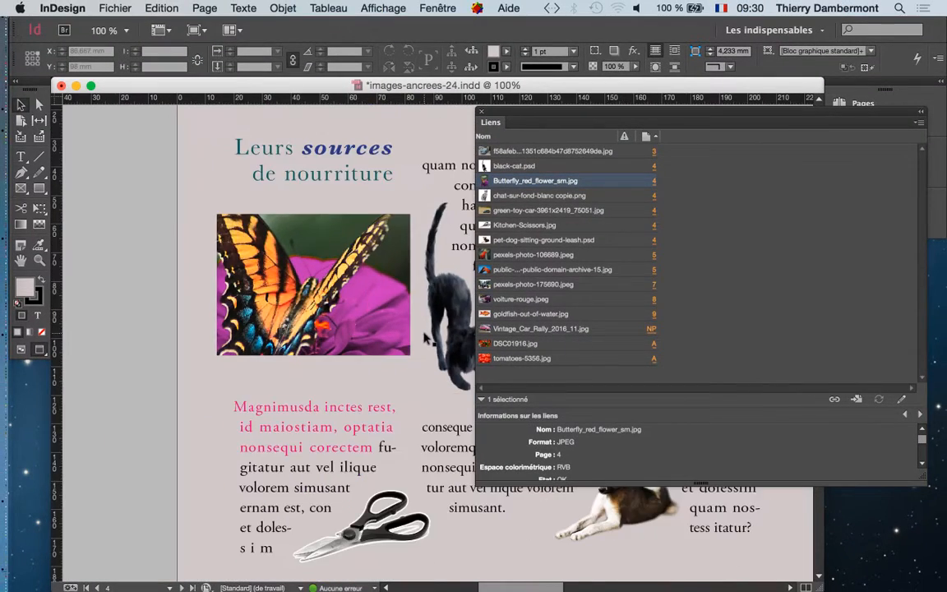
drag(409, 346, 203, 307)
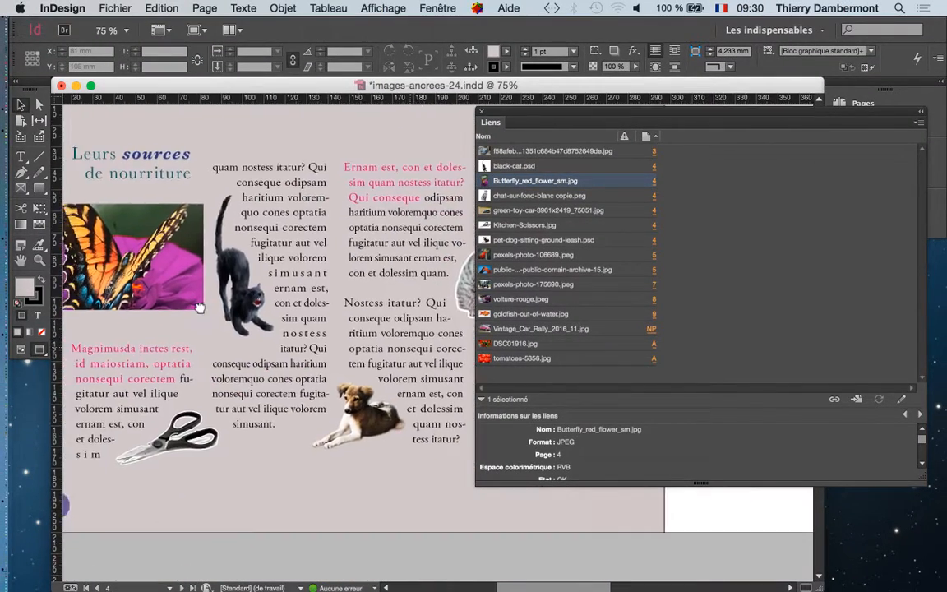
drag(505, 120, 686, 182)
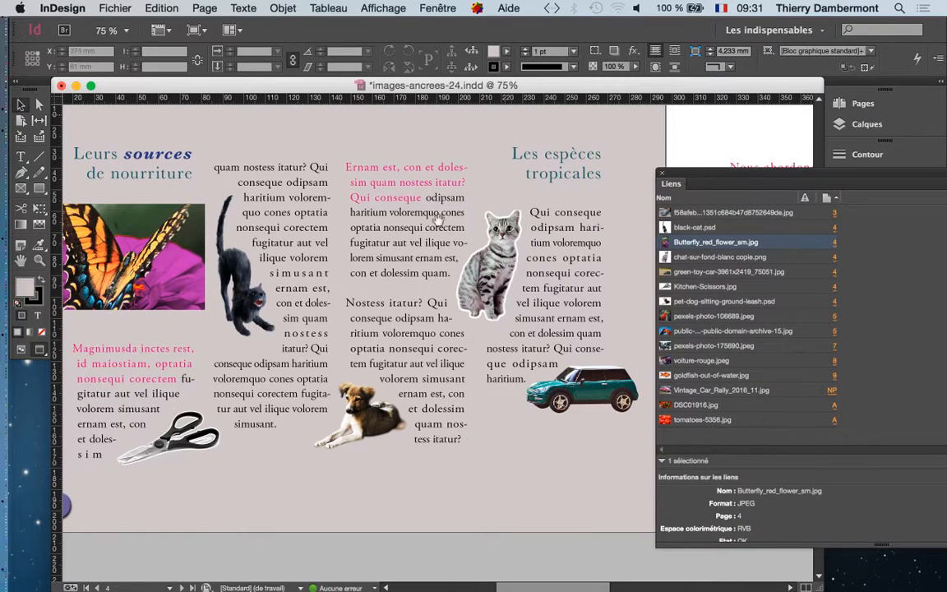
drag(272, 359, 380, 358)
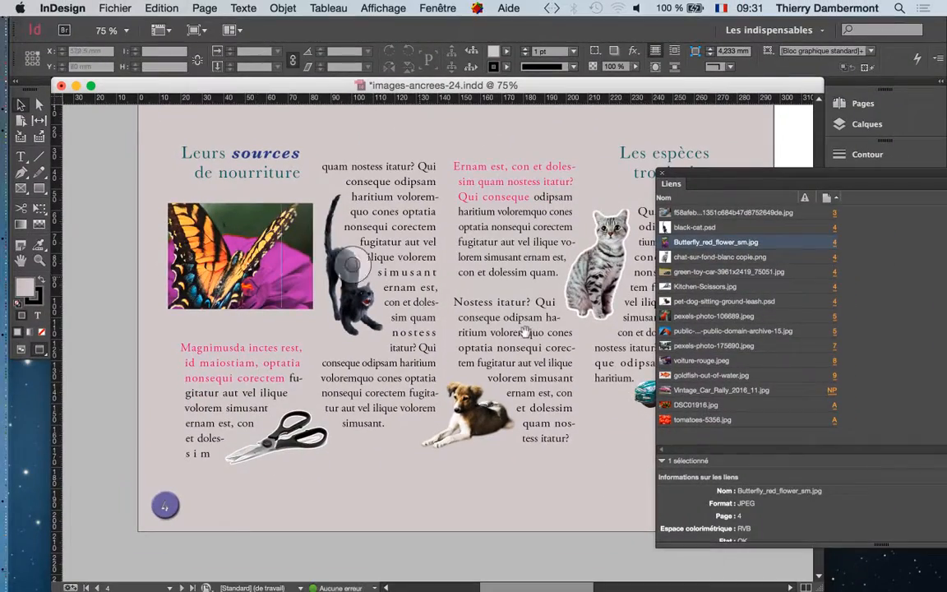
scroll(516, 339, right, 10)
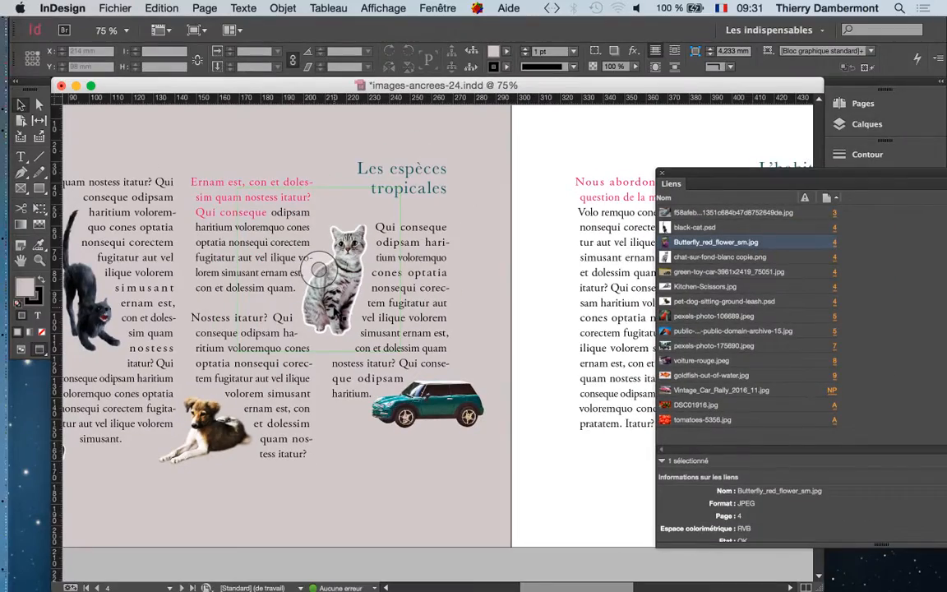
Switch to Photoshop
key(super+Tab)
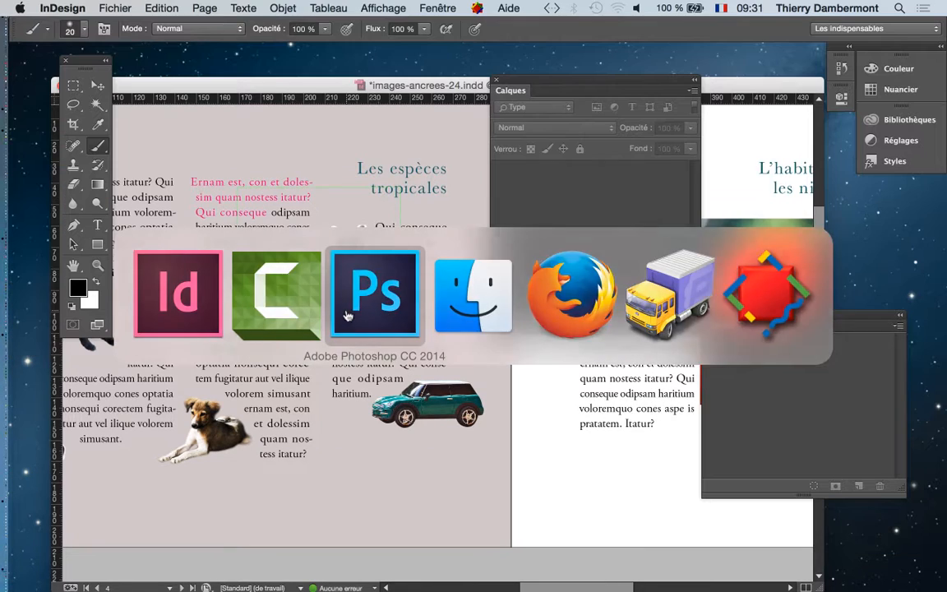
click(125, 8)
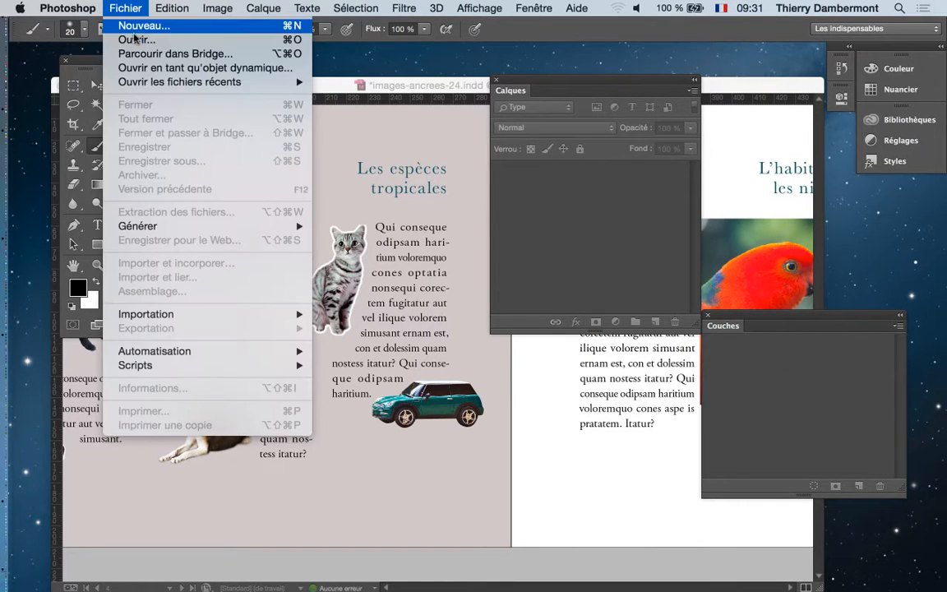
click(136, 40)
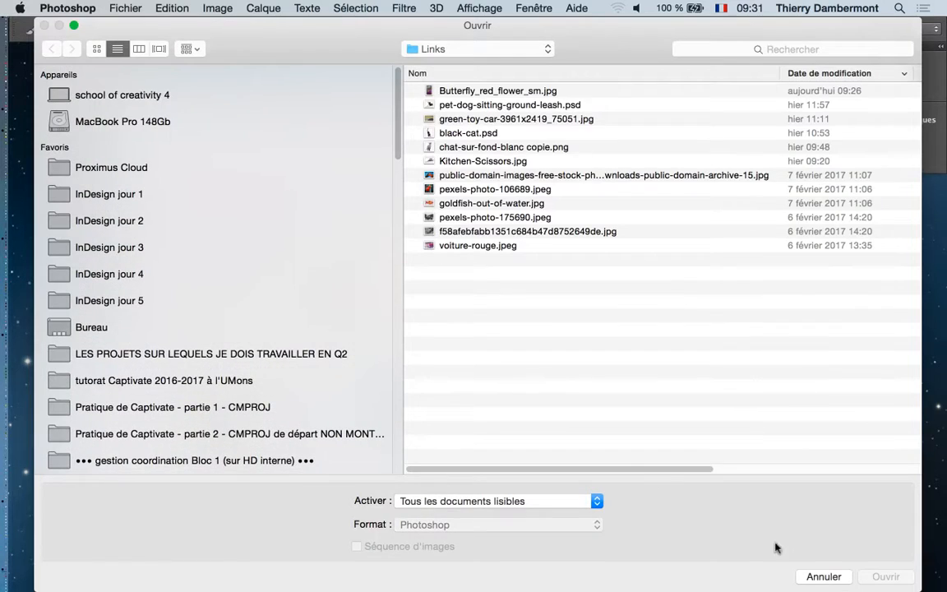
click(822, 576)
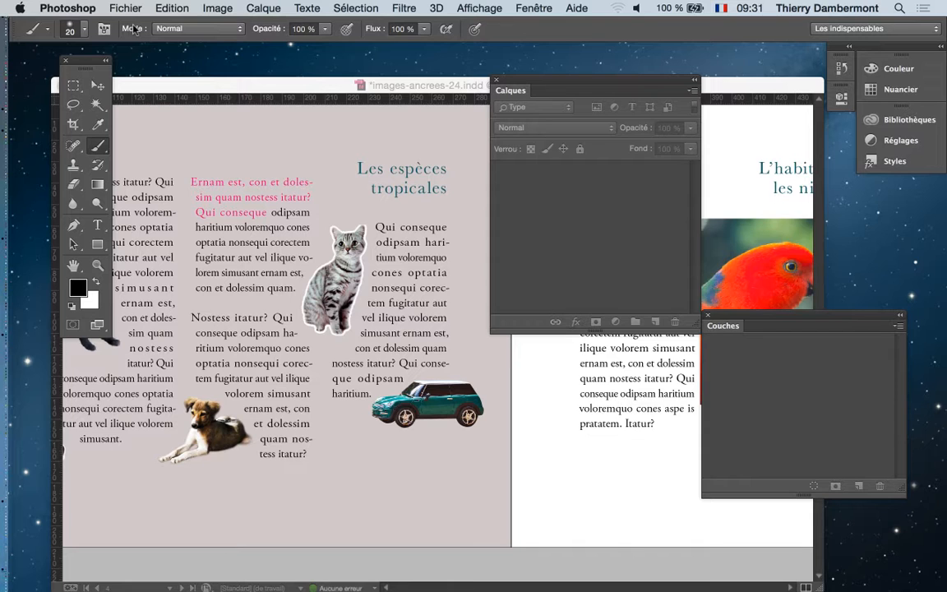
Hide the other applications' windows and reposition the Couches panel away from the Calques panel
key(alt+super+h)
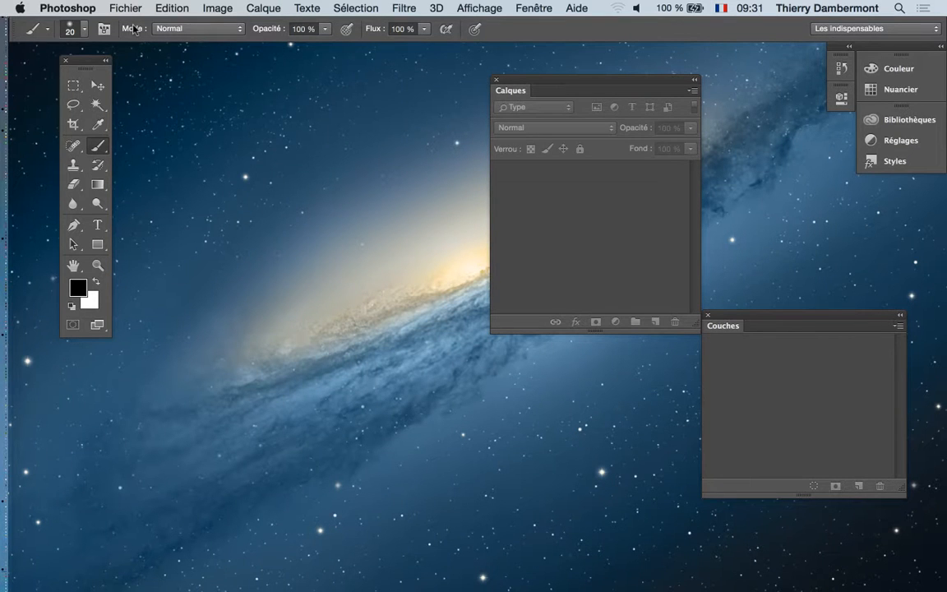
drag(725, 316, 766, 236)
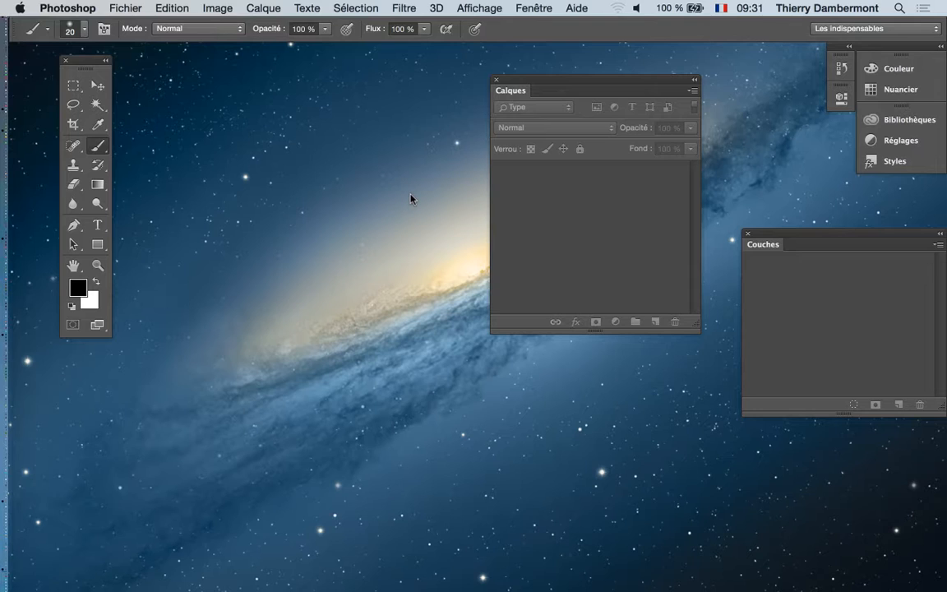
Open chat-sur-fond-blanc copie.png from the Links folder and show it enlarged in full-screen mode with the menu bar
click(125, 7)
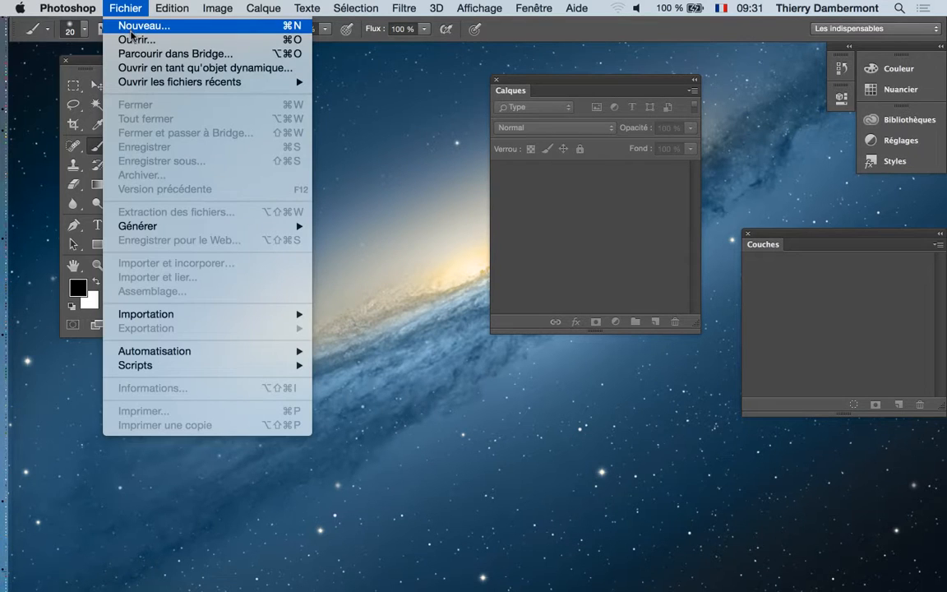
click(135, 37)
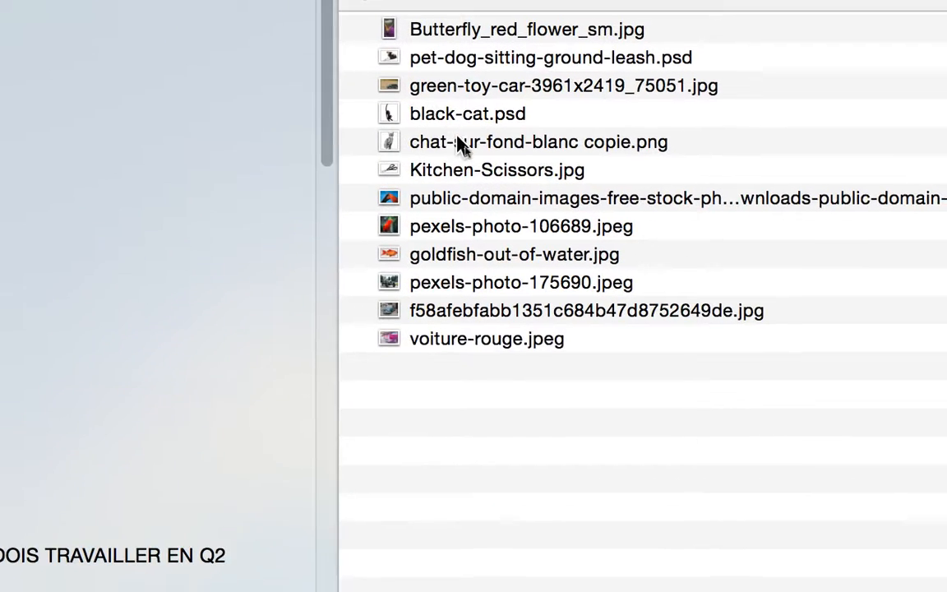
click(497, 182)
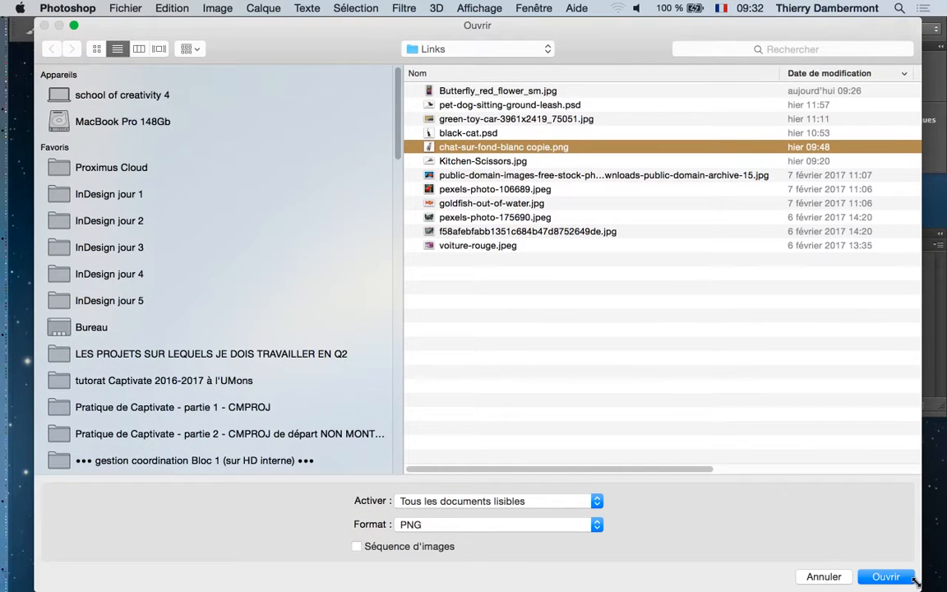
click(892, 576)
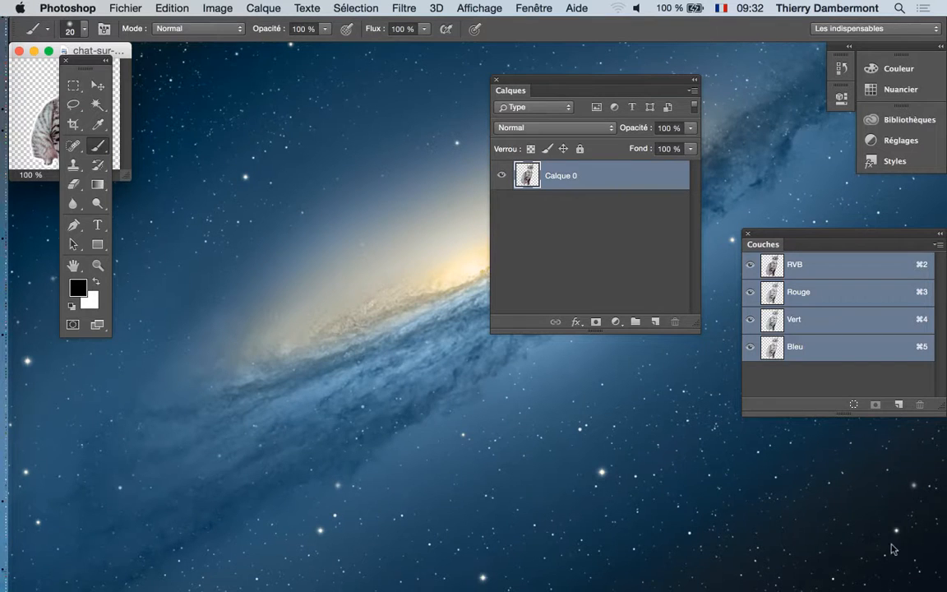
key(f)
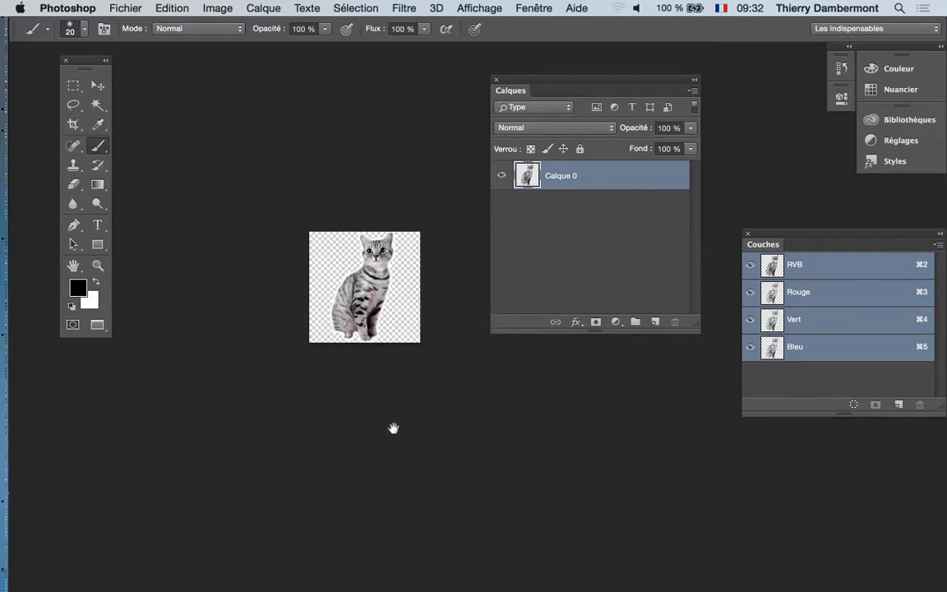
scroll(316, 283, up, 5)
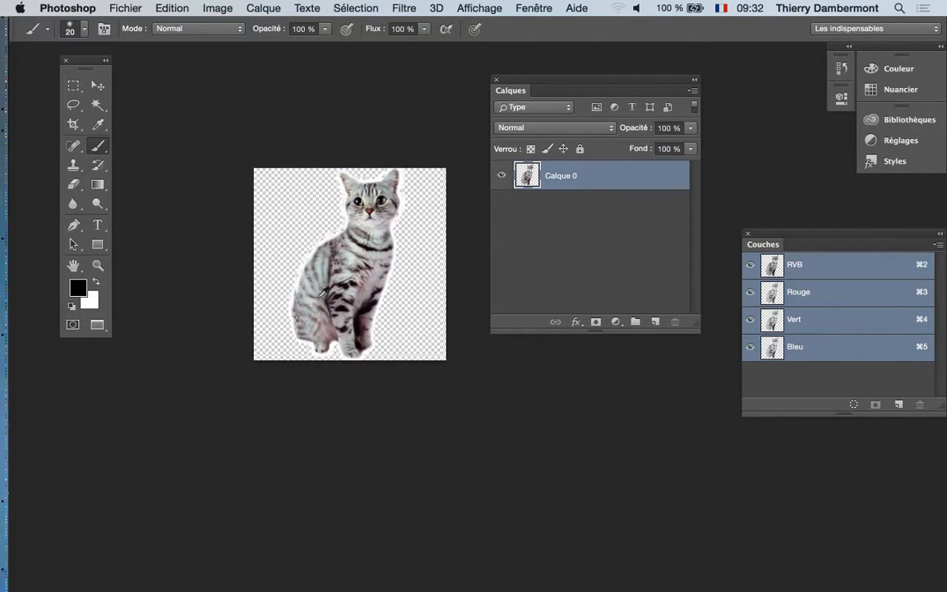
drag(404, 307, 360, 321)
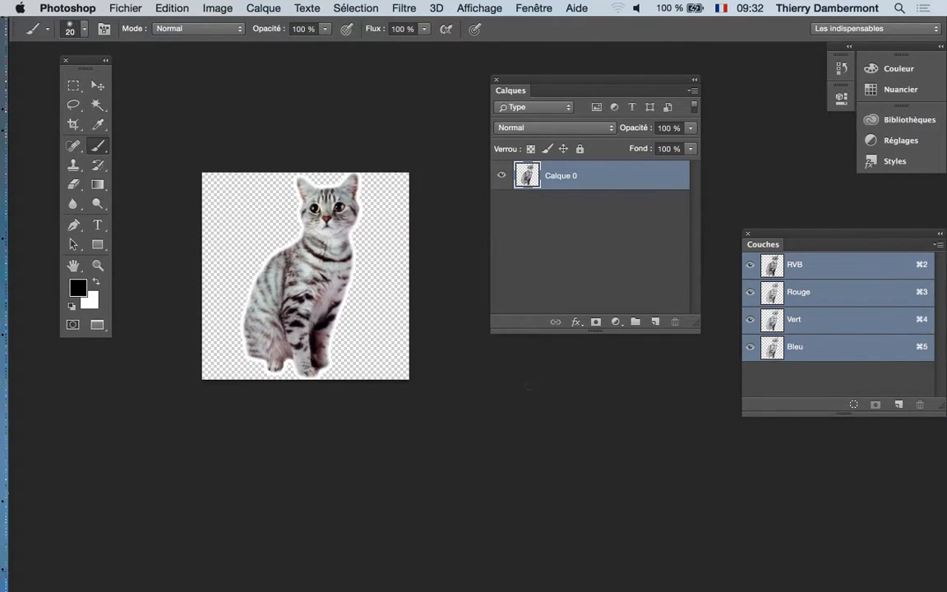
scroll(269, 267, up, 3)
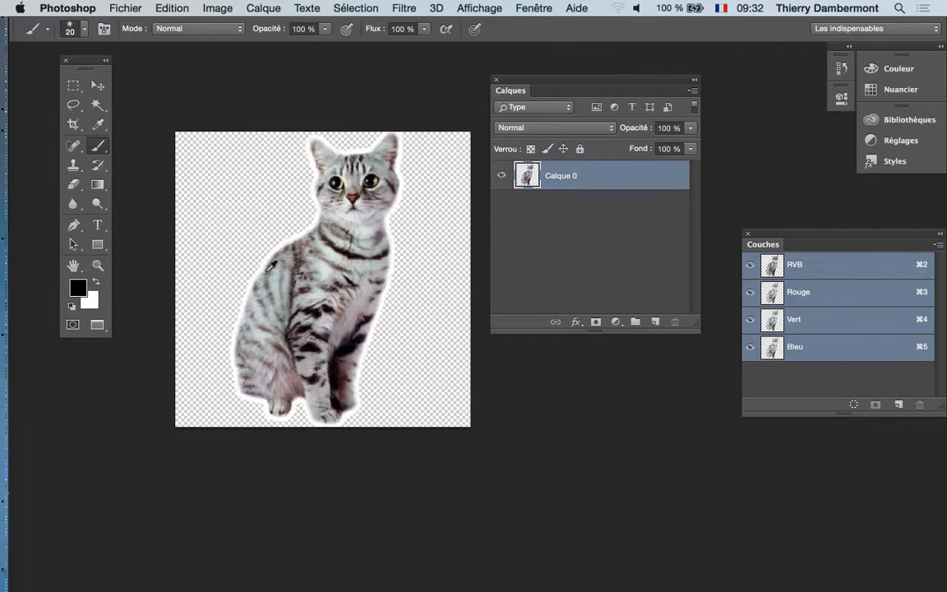
scroll(377, 343, right, 2)
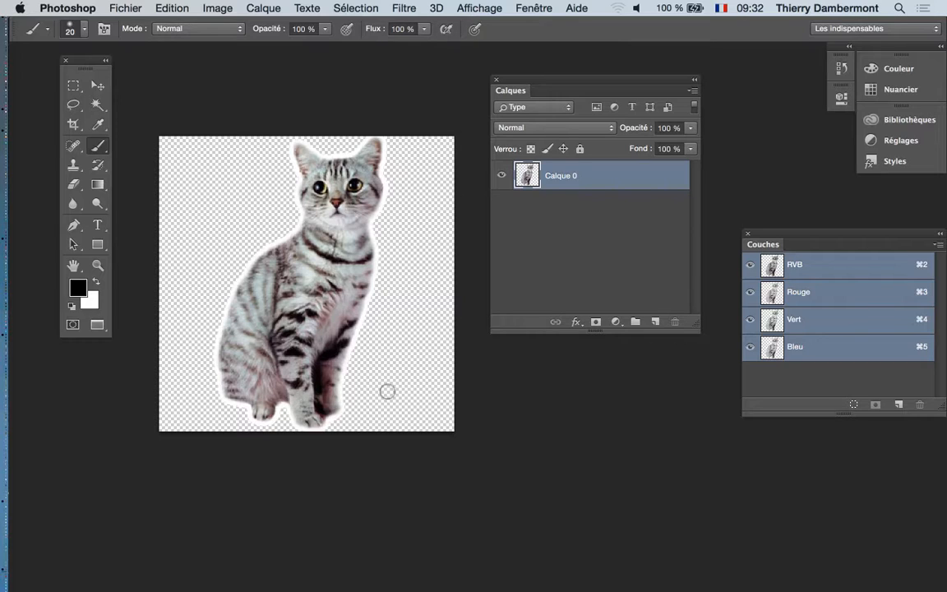
Position the Calques panel beside the cat image and activate the Move tool
drag(563, 80, 556, 102)
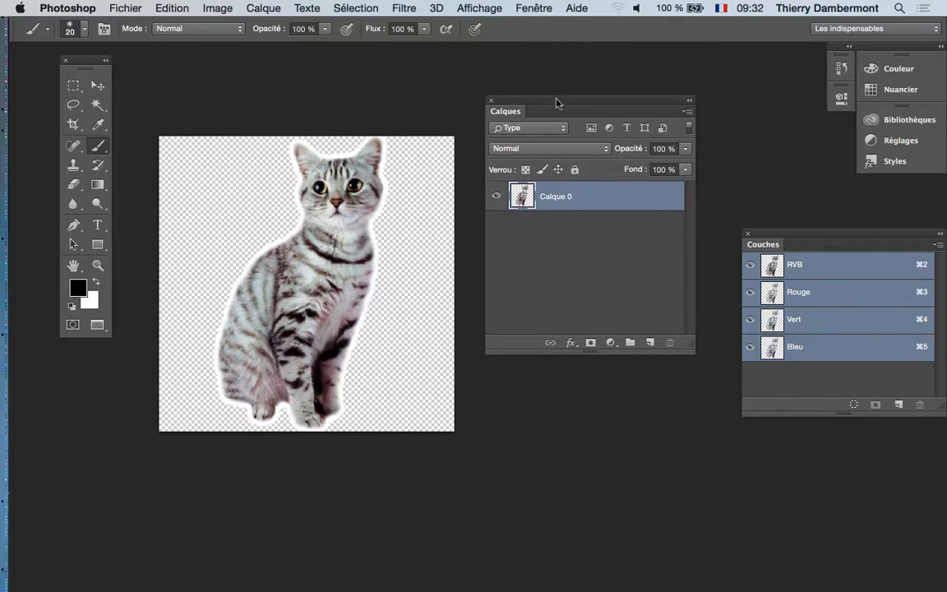
click(97, 85)
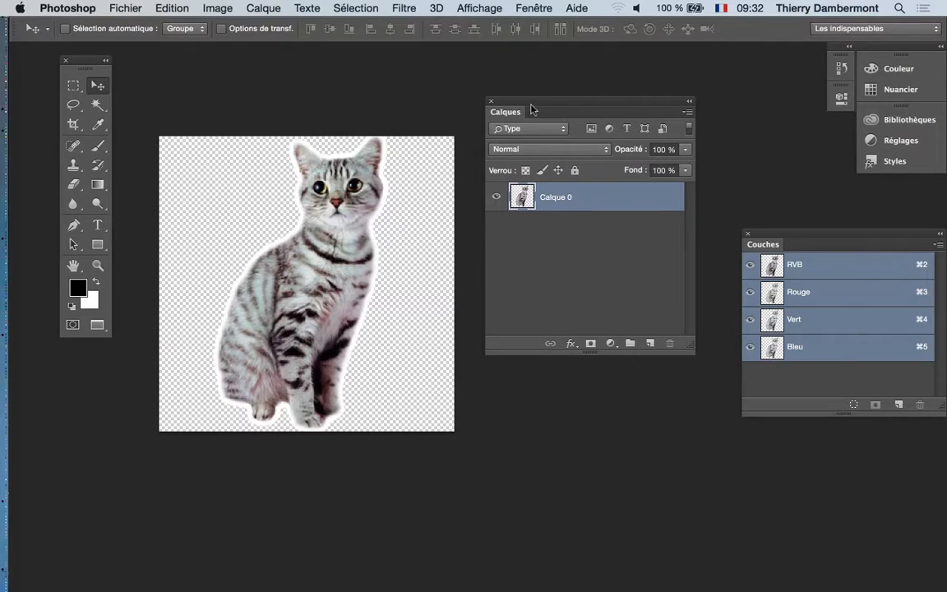
drag(531, 107, 522, 92)
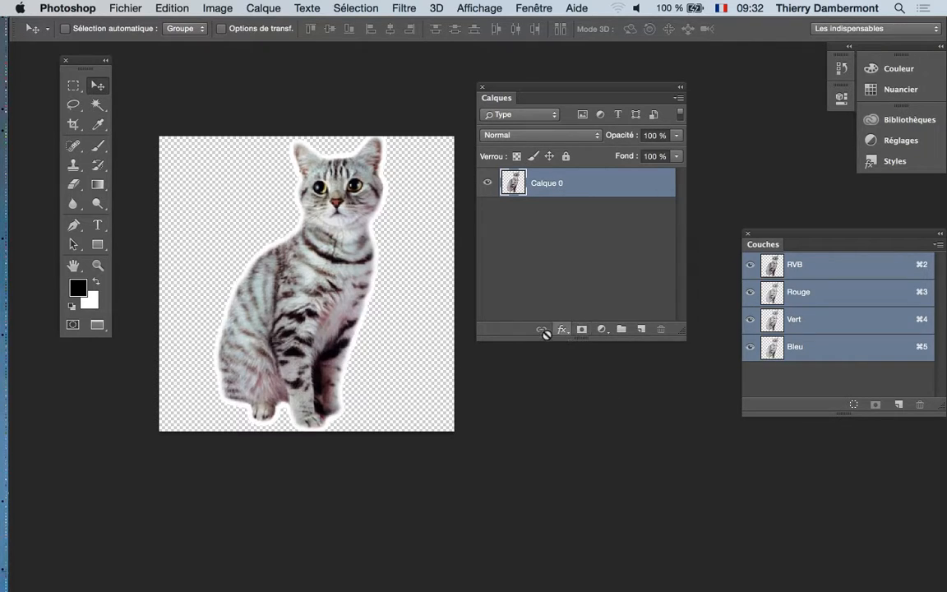
key(super)
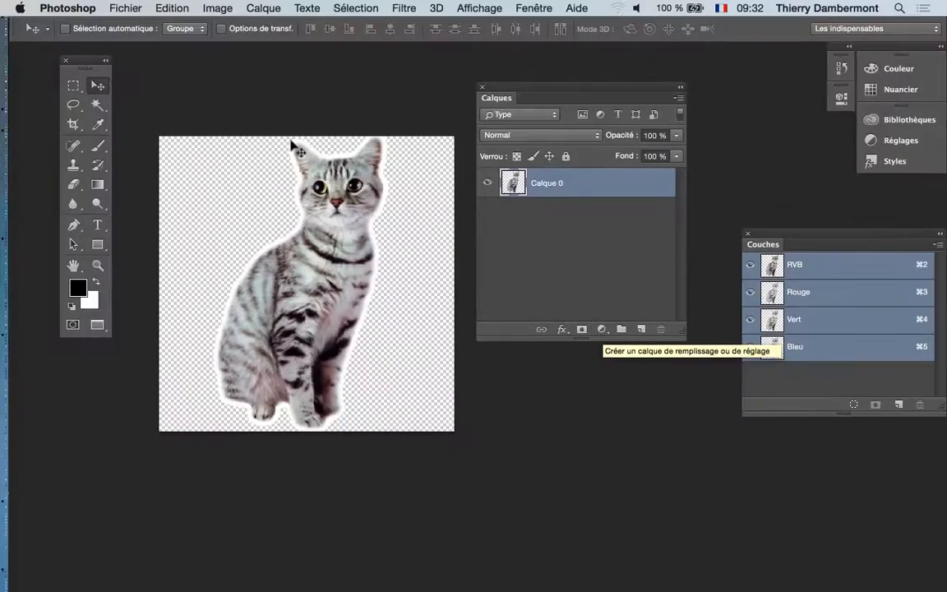
Add a Teinte/Saturation adjustment layer above the cat layer, keeping the default name, Normal mode and 100% opacity
click(263, 7)
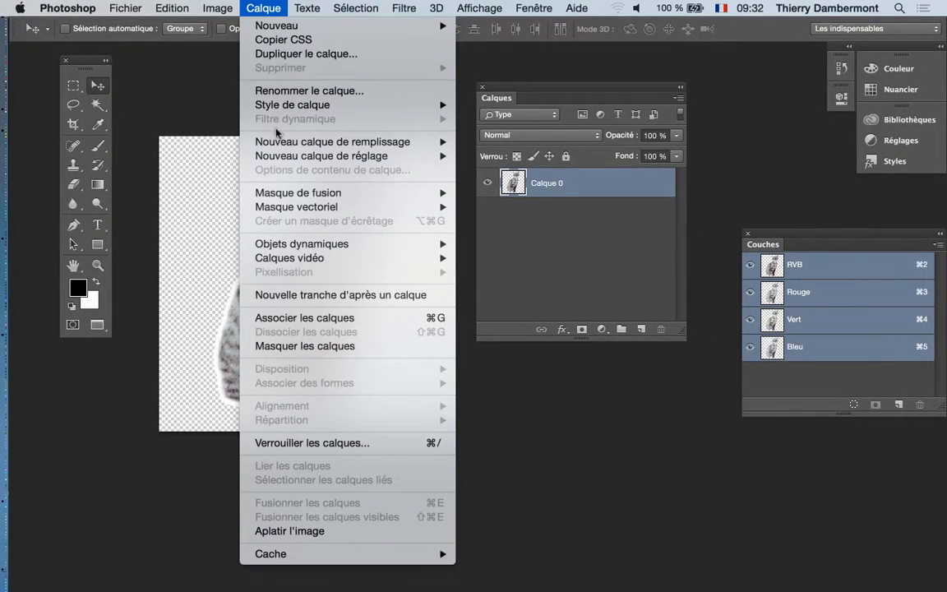
mouse_move(279, 156)
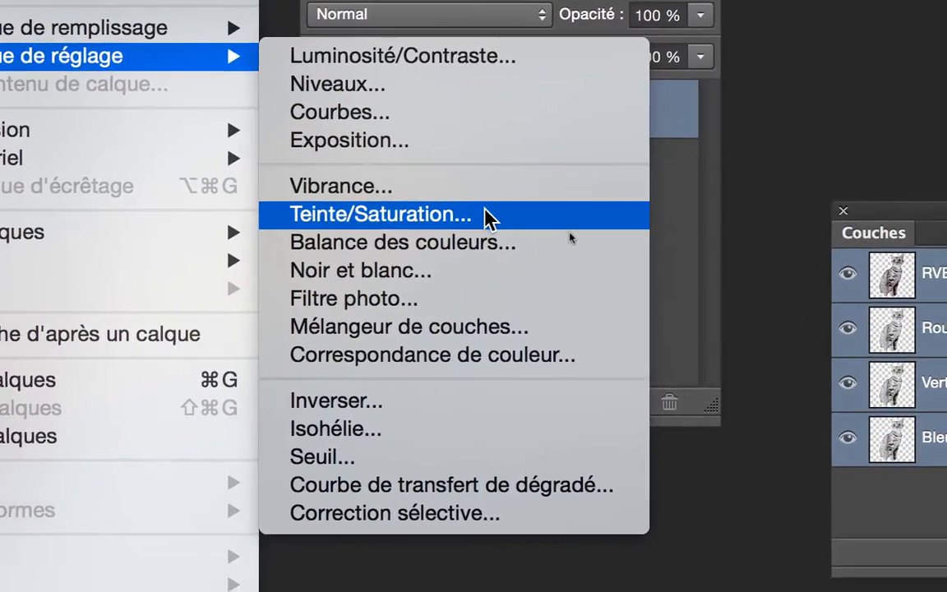
click(487, 215)
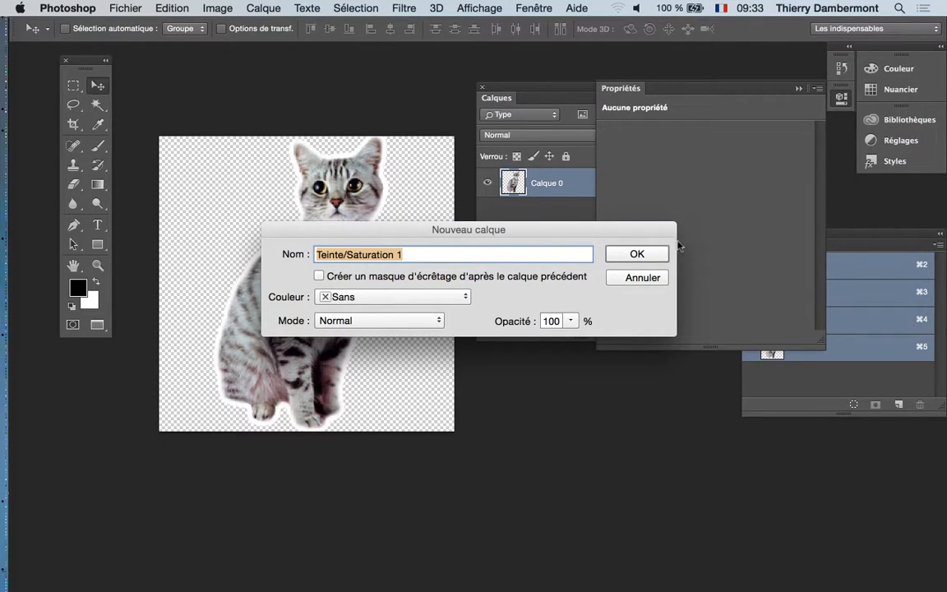
click(655, 254)
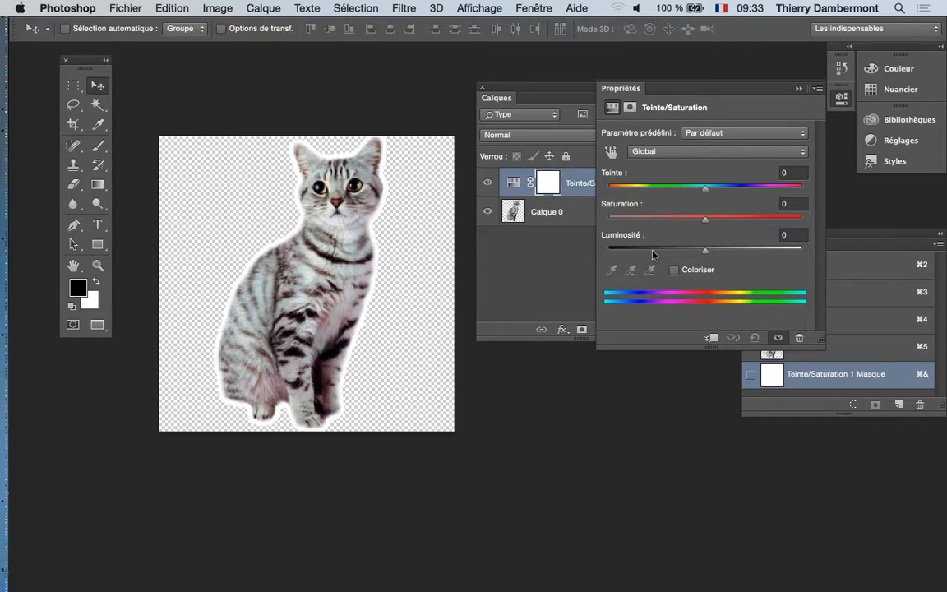
Move the Calques panel clear of the Propriétés panel and shift the cat image so the whole animal stays uncovered
click(590, 95)
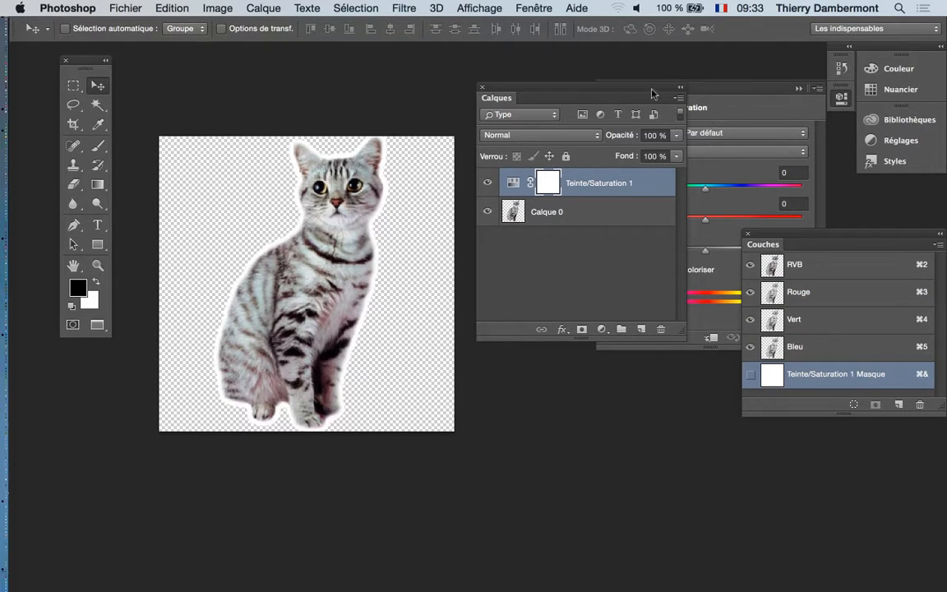
drag(653, 92, 550, 72)
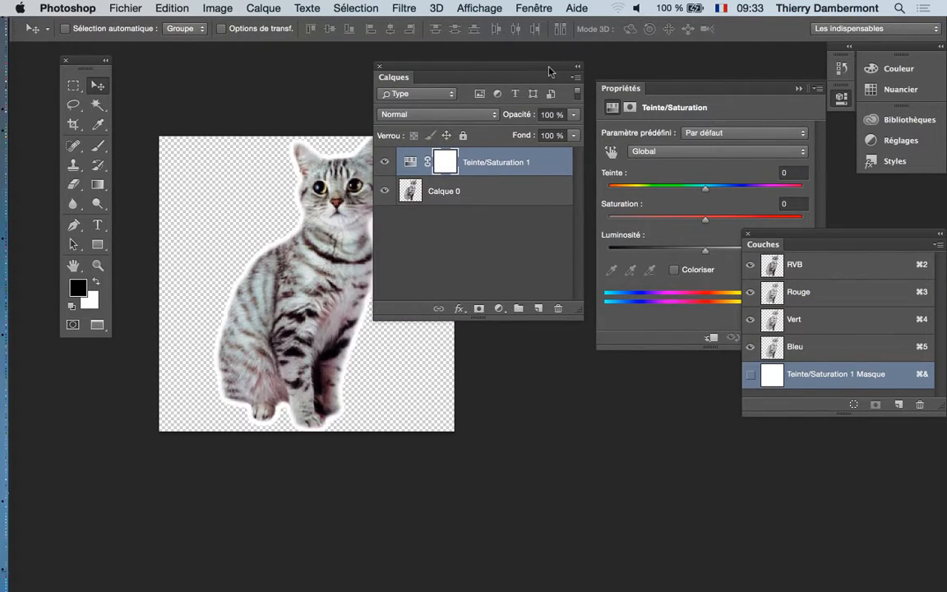
drag(332, 157, 277, 96)
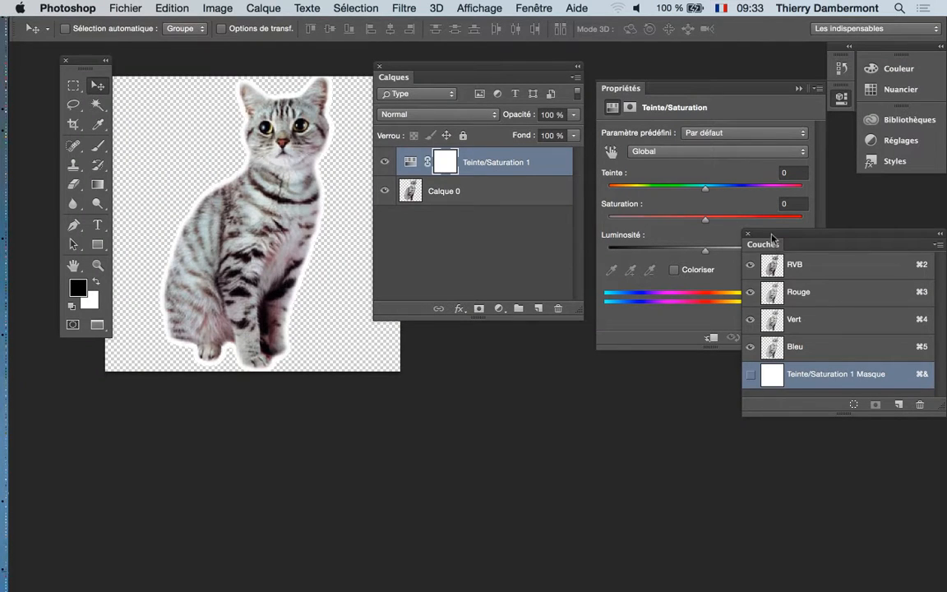
Separate the floating Couches and Propriétés panels, and hide and redisplay the Propriétés panel
drag(763, 244, 701, 437)
drag(625, 88, 623, 70)
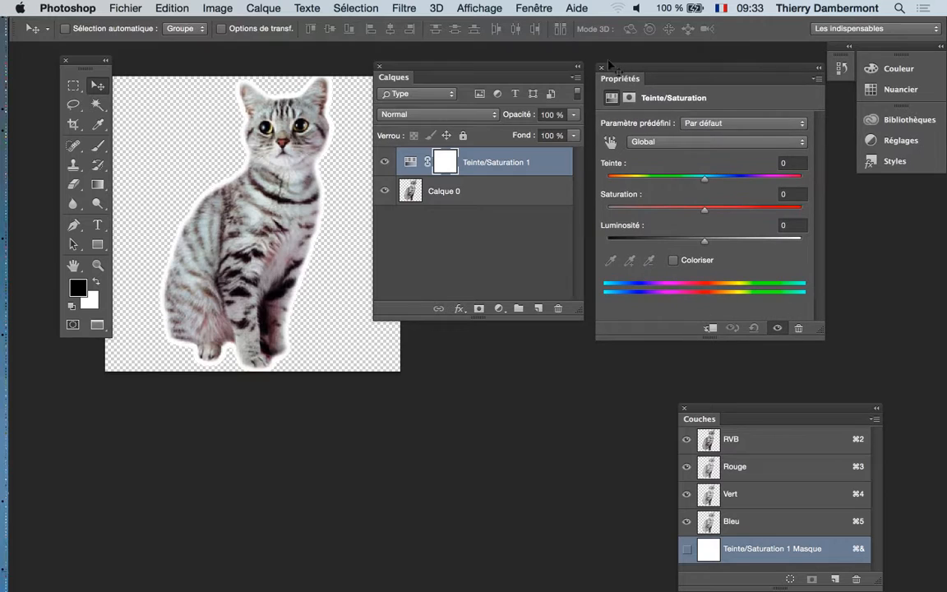
click(526, 8)
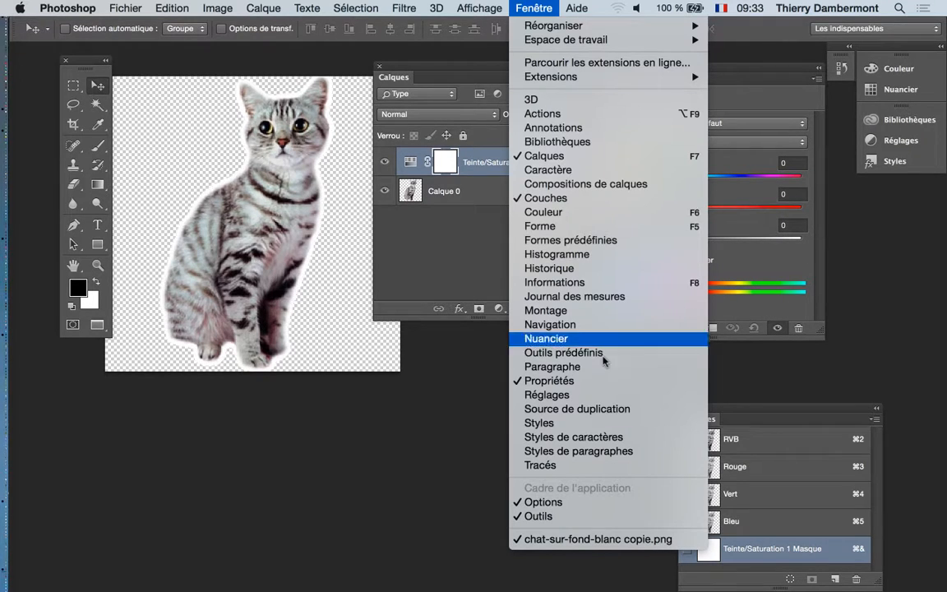
click(608, 381)
click(534, 7)
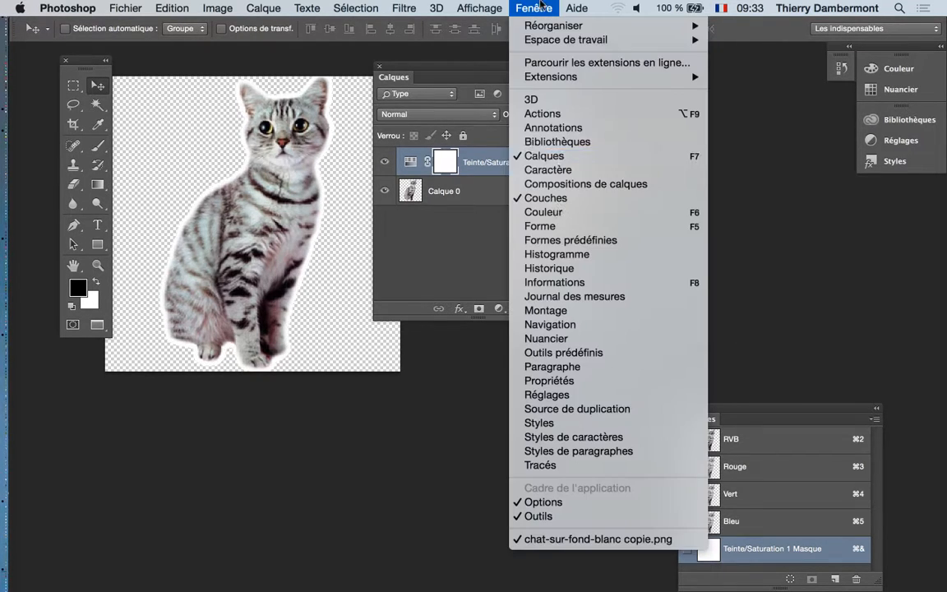
click(543, 380)
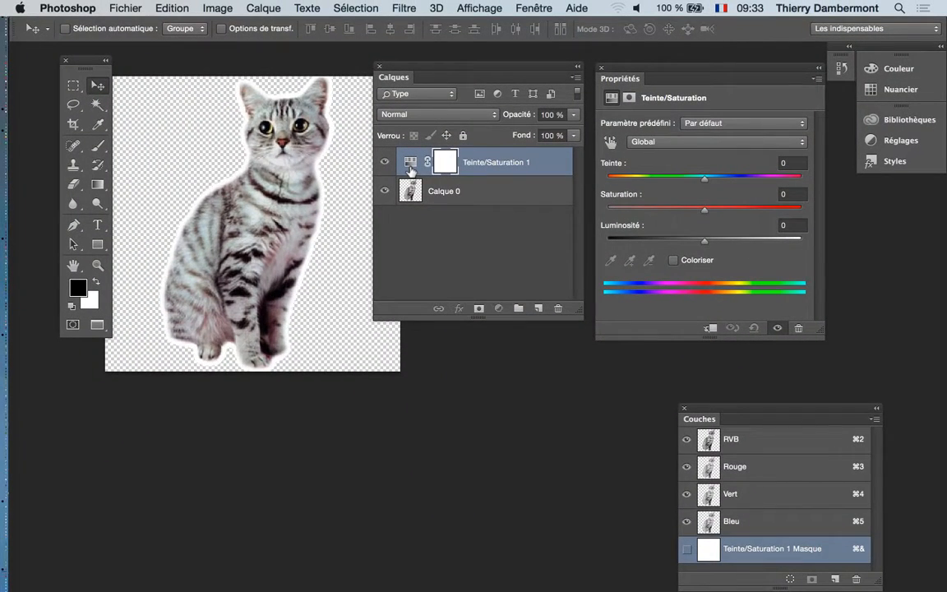
Target the adjustment itself instead of the mask on the Teinte/Saturation layer, and bring the Couches panel closer to Calques
click(410, 164)
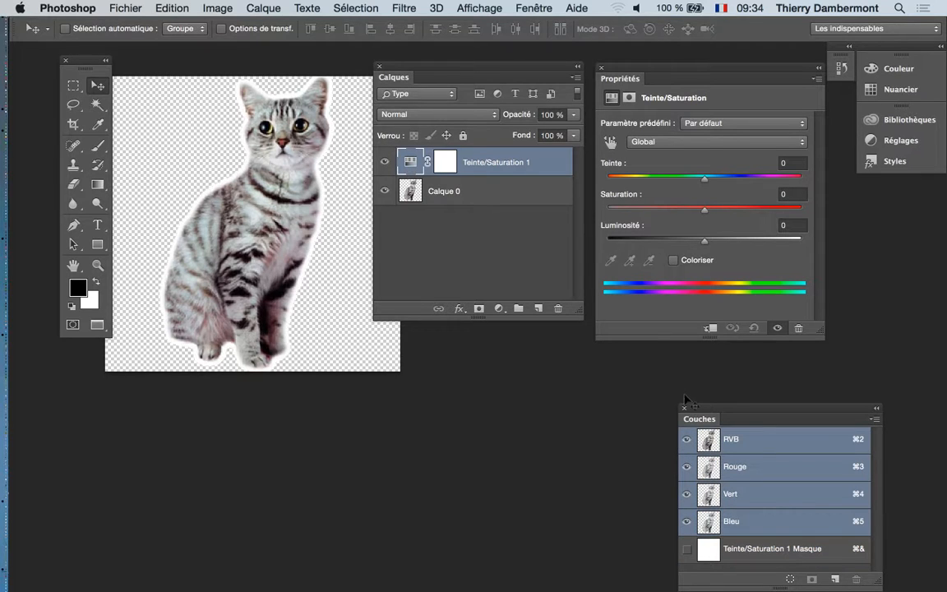
drag(699, 408, 522, 361)
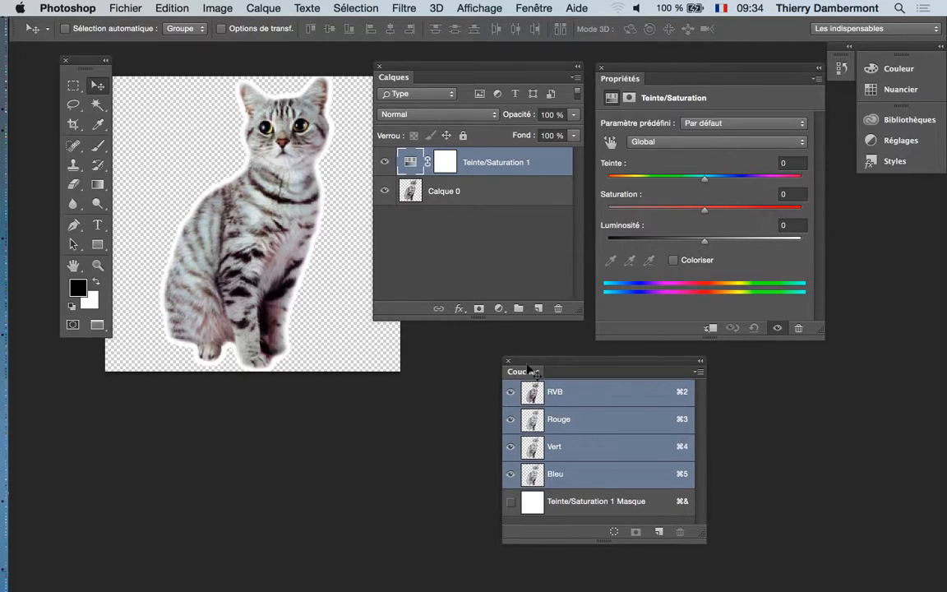
Reset the Les indispensables workspace, keeping Calques floating beside the cat and the docked panels collapsed
click(854, 29)
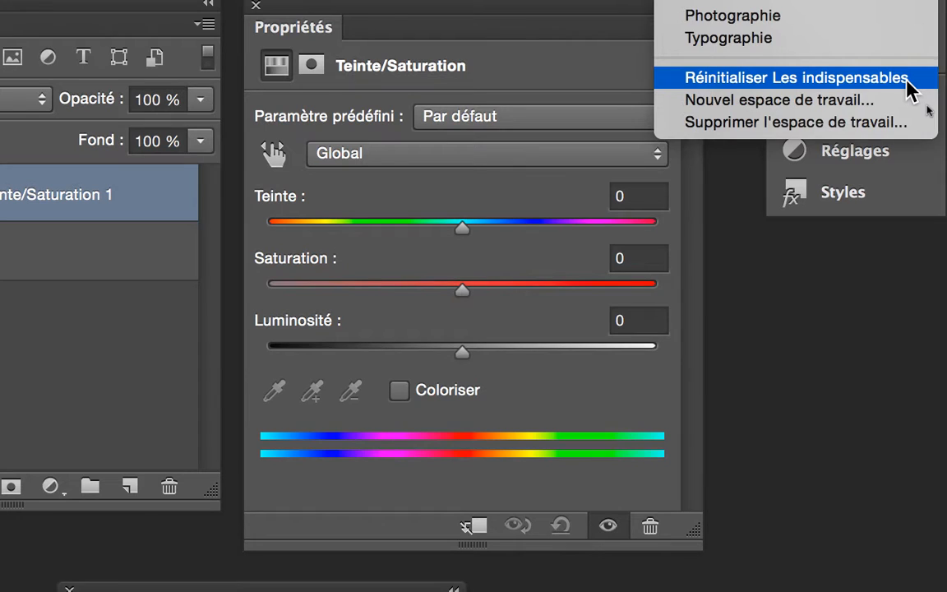
click(909, 79)
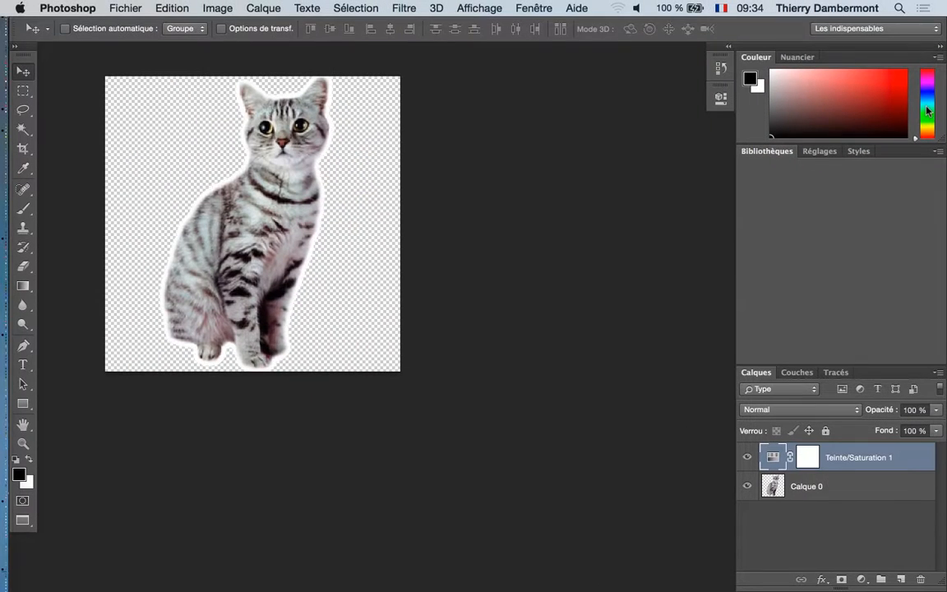
drag(752, 372, 436, 107)
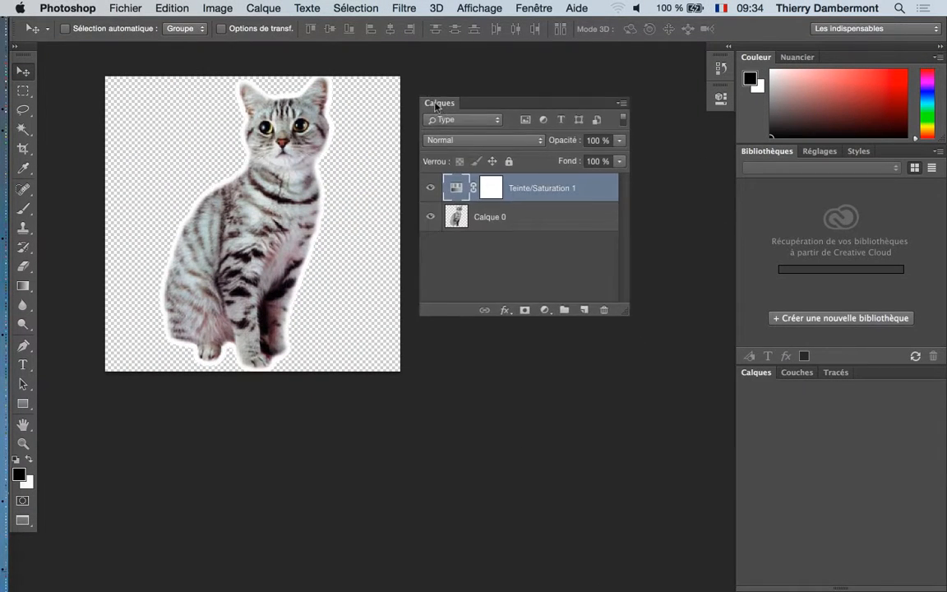
click(941, 47)
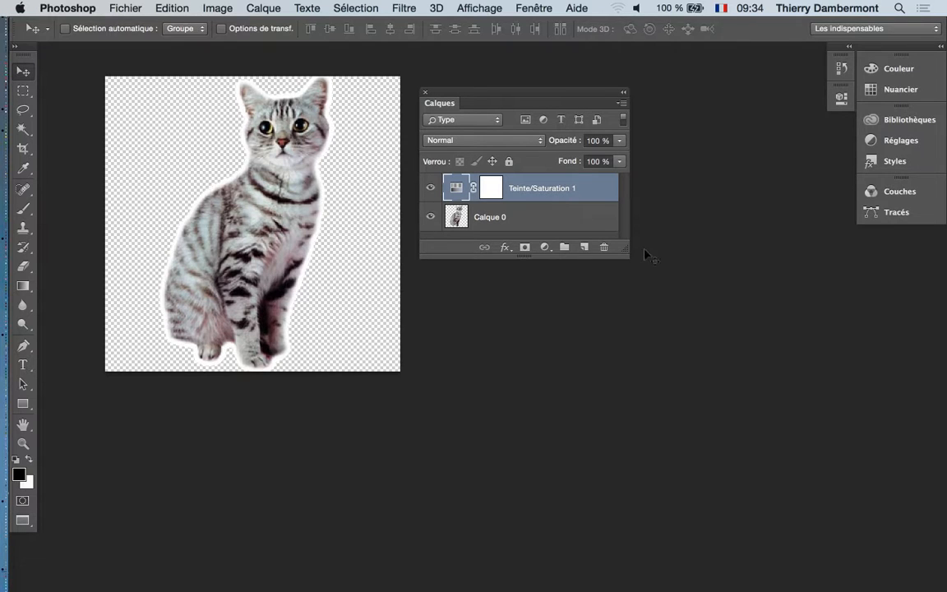
Show the Teinte/Saturation adjustment's properties and arrange the Calques and Propriétés panels as floating panels beside the cat
double_click(457, 189)
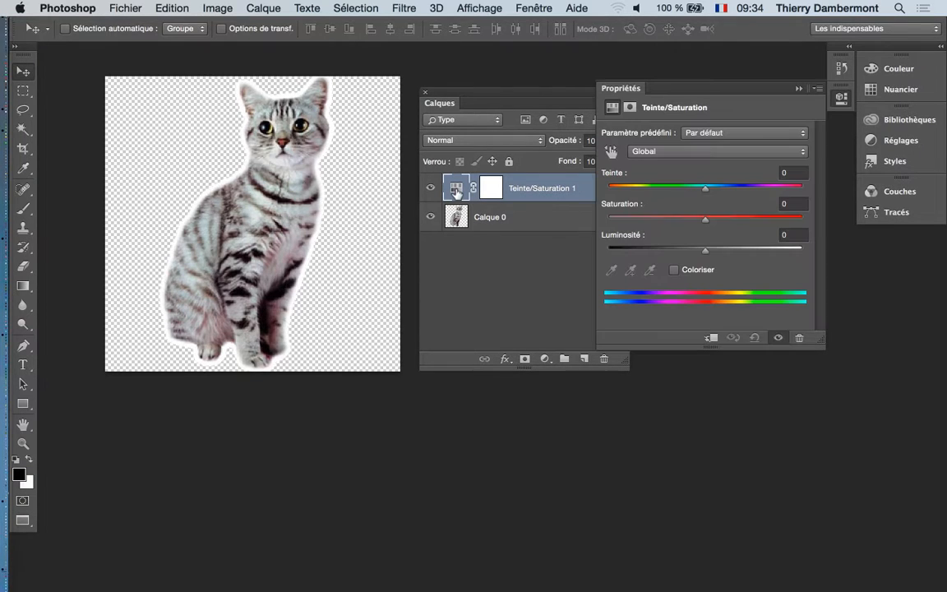
drag(528, 93, 478, 82)
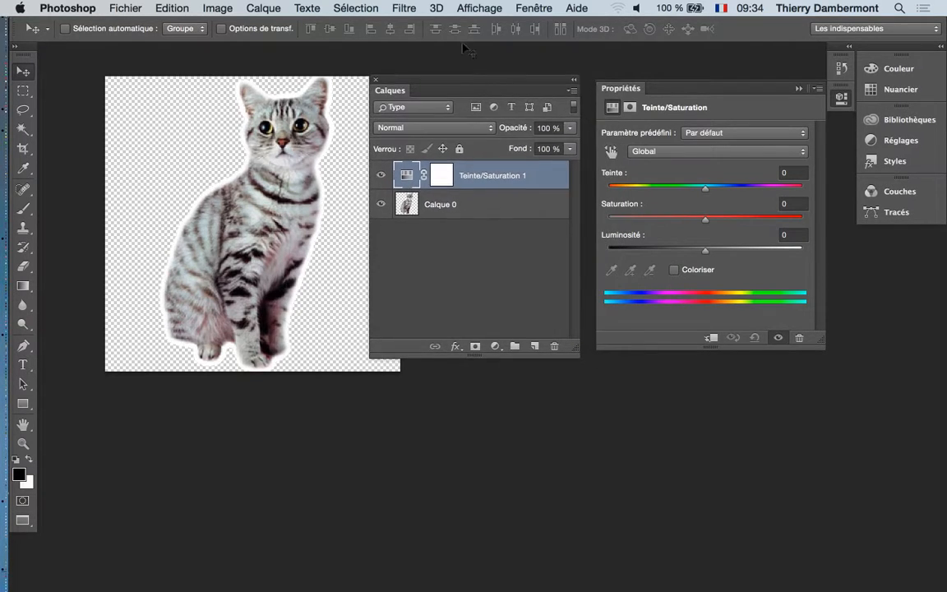
click(534, 8)
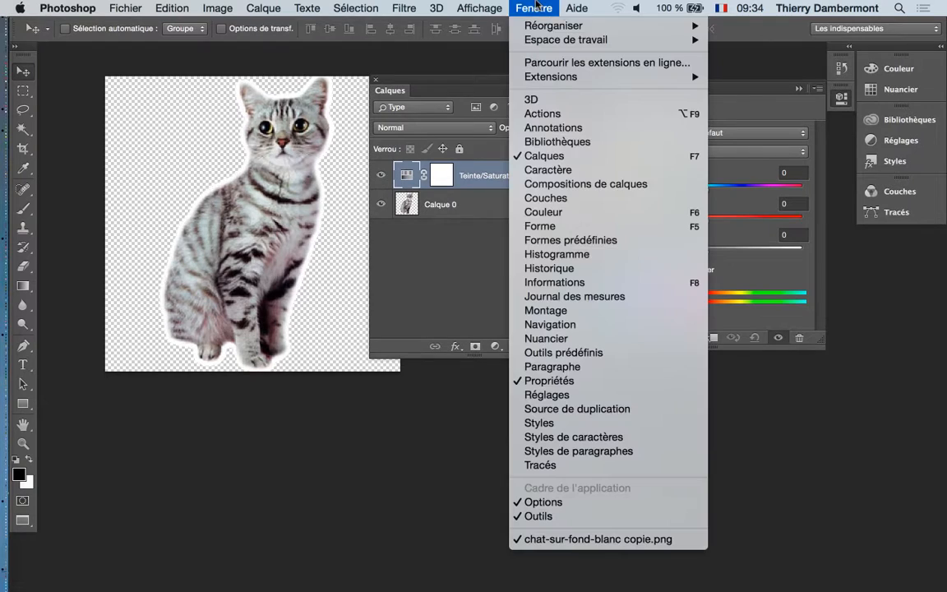
click(467, 273)
drag(640, 90, 630, 135)
Shift the floating Propriétés panel slightly upward and expand the toolbox to two columns
click(847, 29)
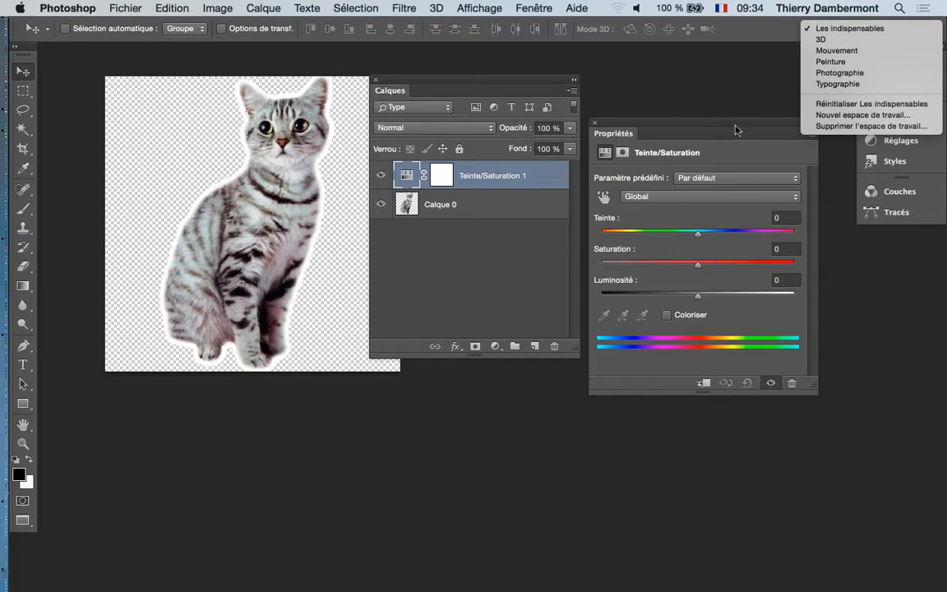
click(737, 126)
drag(738, 124, 741, 107)
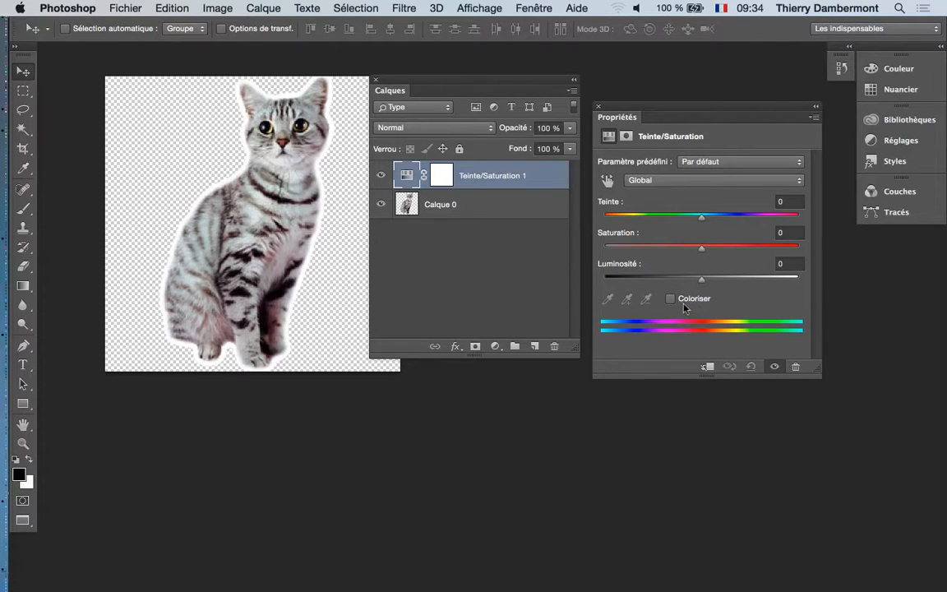
key(super)
click(14, 53)
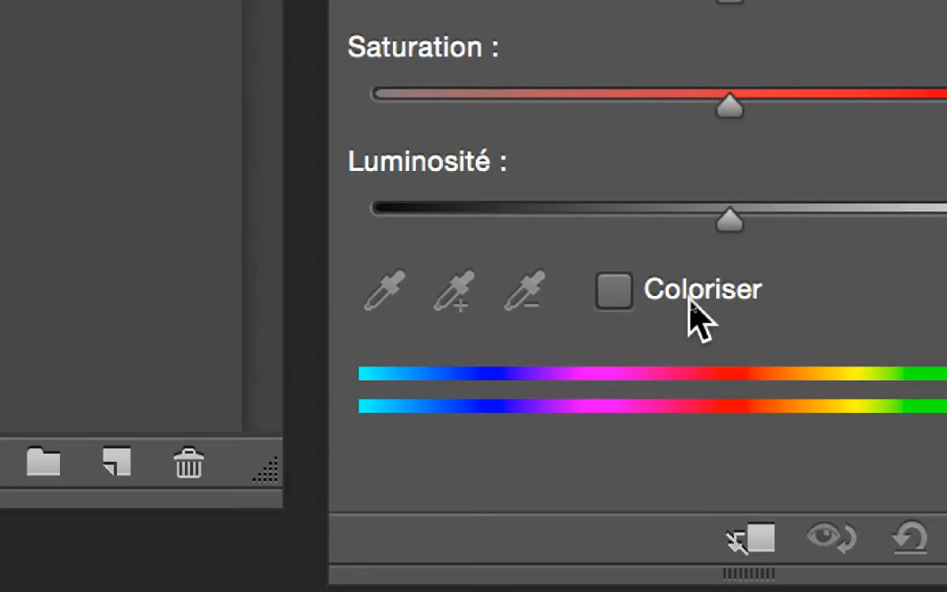
Colorize the cat blue by enabling Coloriser, with Teinte at 200 and Saturation at 42
click(690, 302)
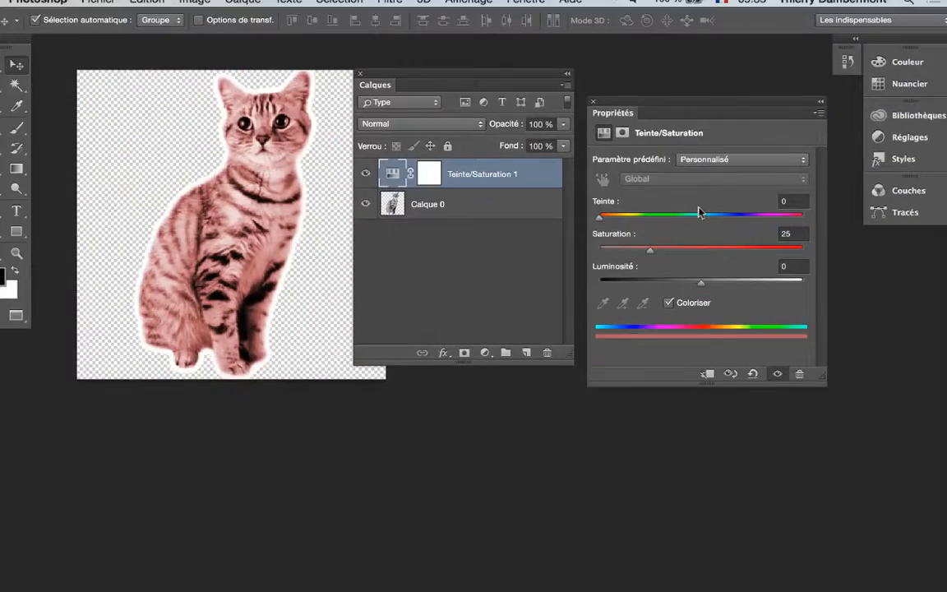
mouse_move(699, 212)
mouse_down()
mouse_move(792, 217)
mouse_move(749, 235)
mouse_move(712, 217)
mouse_up()
drag(653, 247, 685, 252)
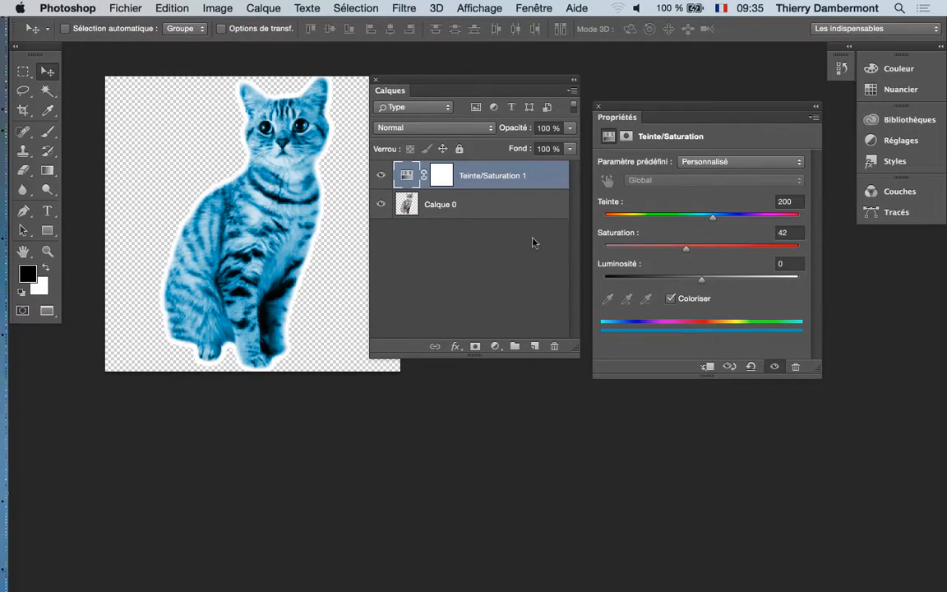
Open the Enregistrer sous dialog for the recolored cat, then resize and reposition it so all save options fit on screen
click(122, 7)
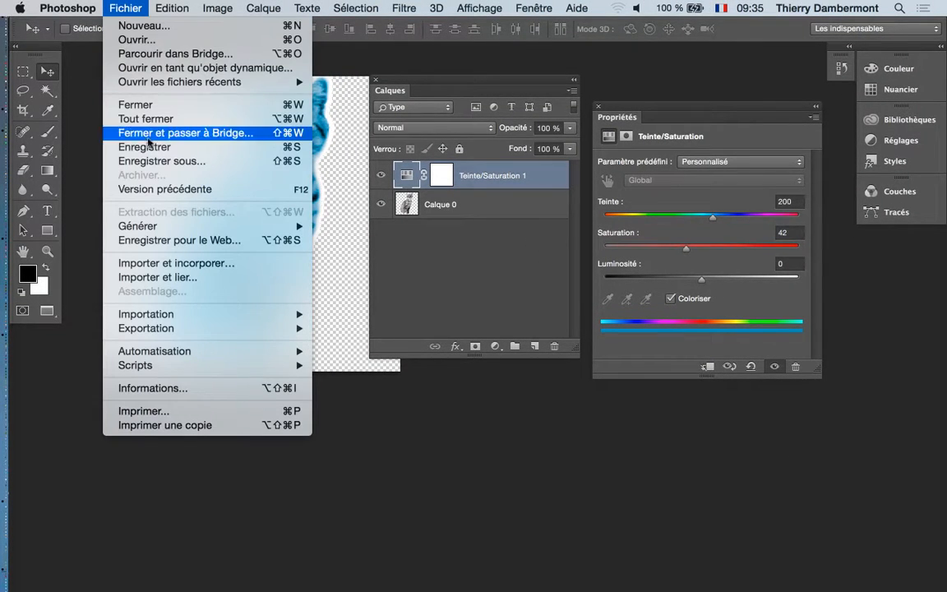
click(186, 153)
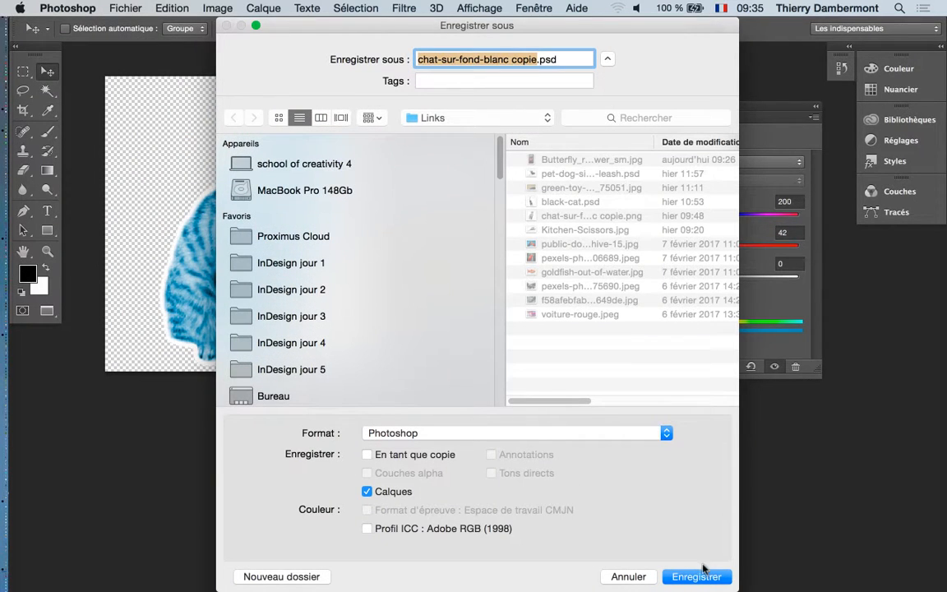
drag(738, 589, 760, 480)
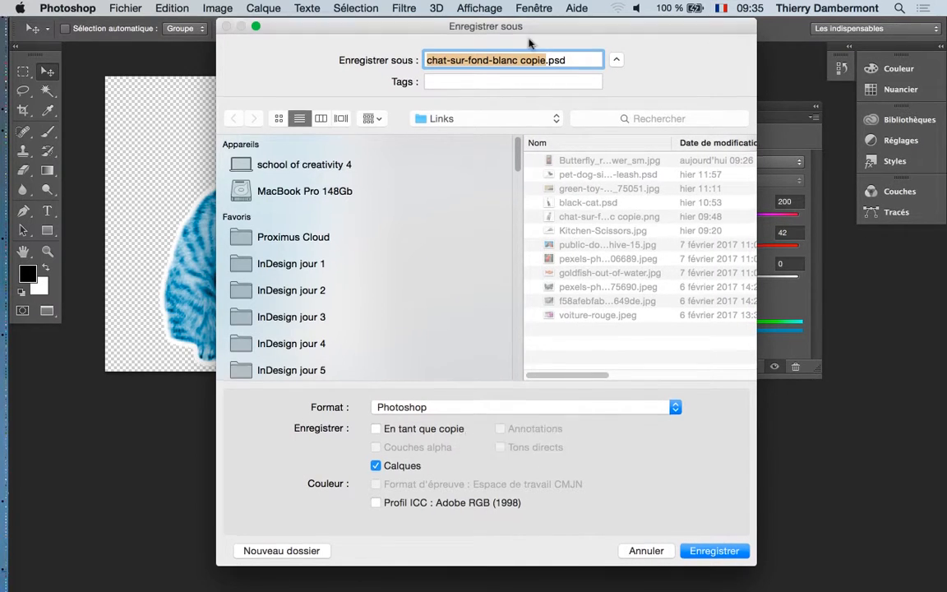
drag(530, 40, 352, 348)
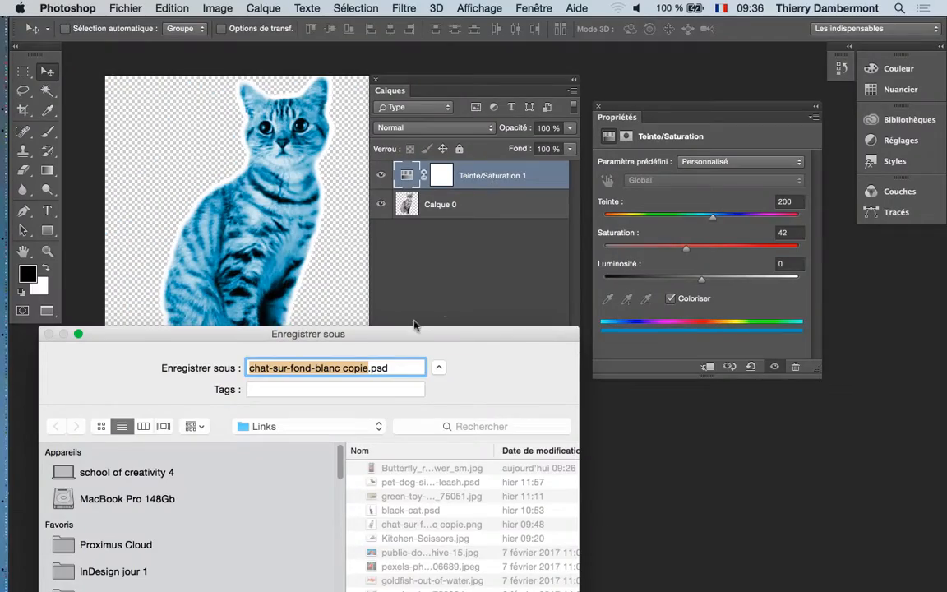
drag(222, 485, 632, 145)
drag(565, 162, 616, 39)
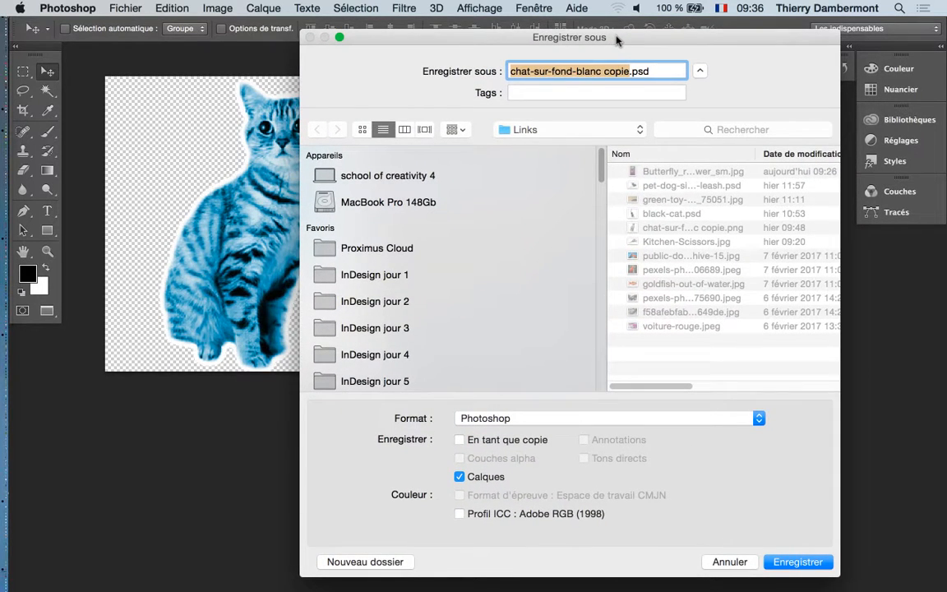
drag(631, 37, 577, 35)
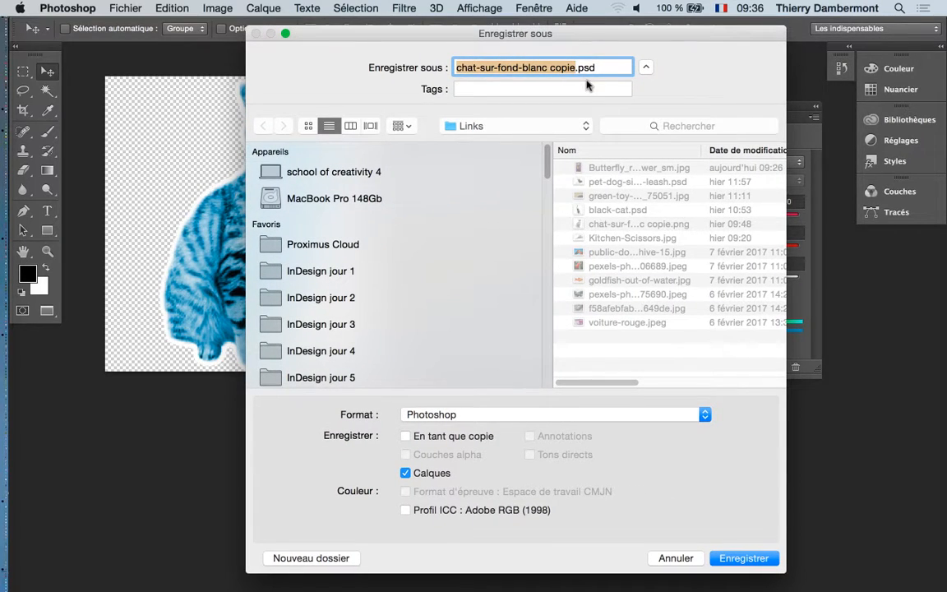
Save the cat as chat-sur-fond-blanc copie.psd in the Links folder, in Photoshop format with Calques and Maximiser la compatibilité enabled
key(Return)
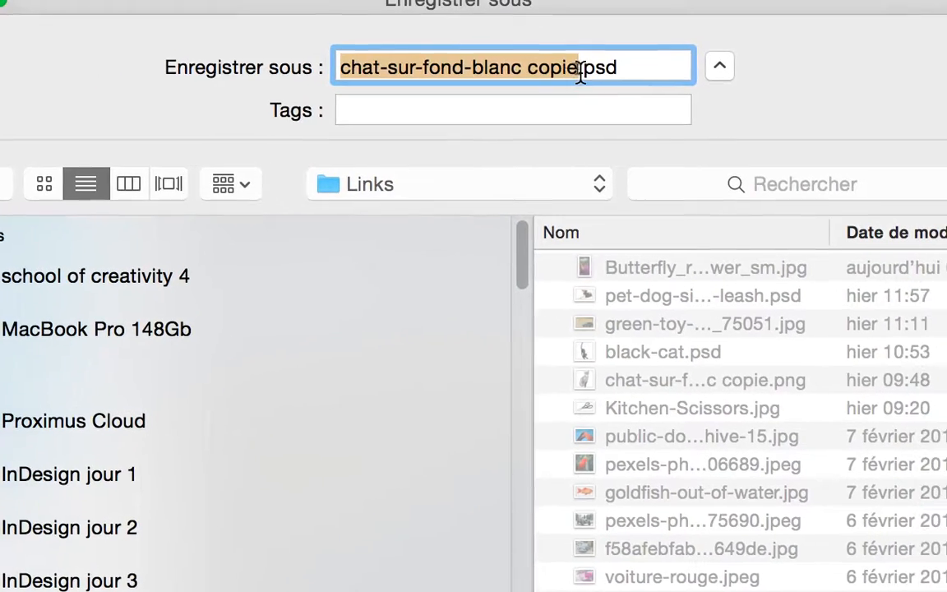
click(581, 68)
double_click(588, 69)
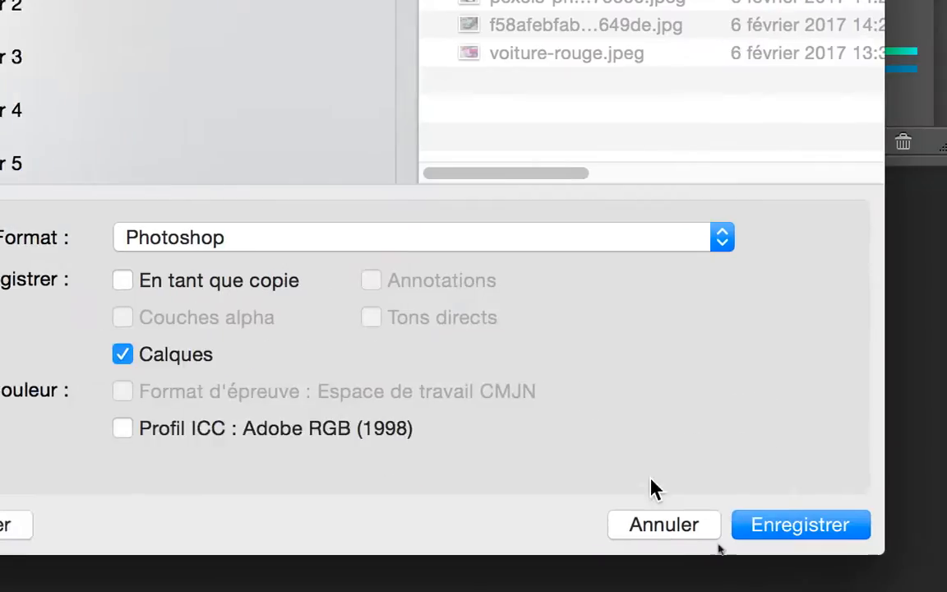
click(712, 524)
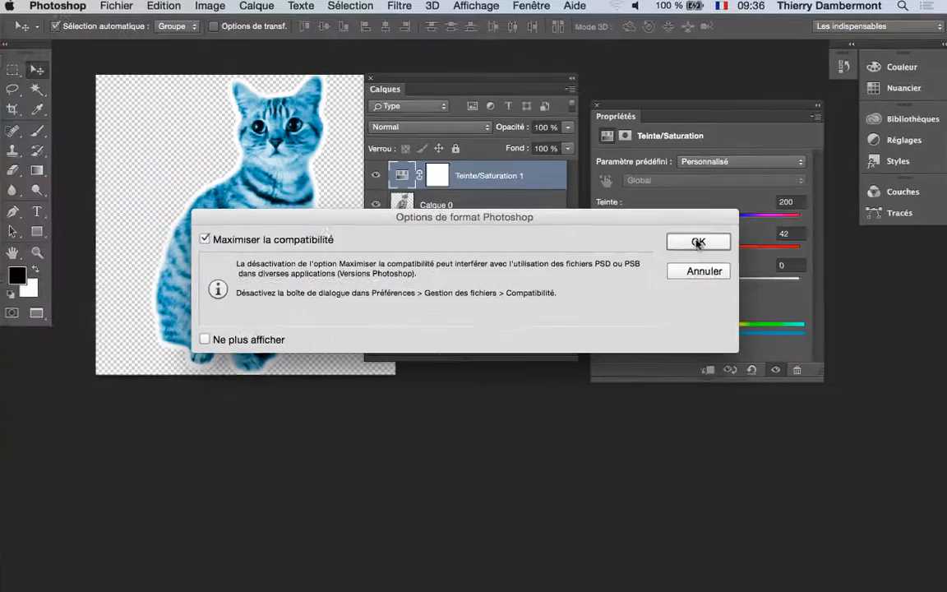
click(668, 302)
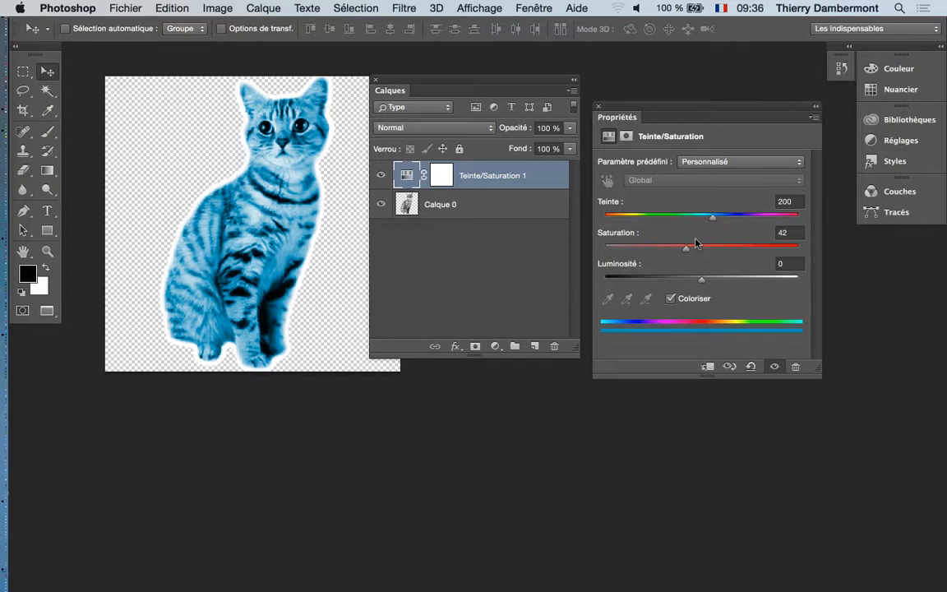
Switch to Finder, expand the Links folder and select chat-sur-fond-blanc copie.psd to check the saved file
key(super+Tab)
key(super+Tab)
key(super+Tab)
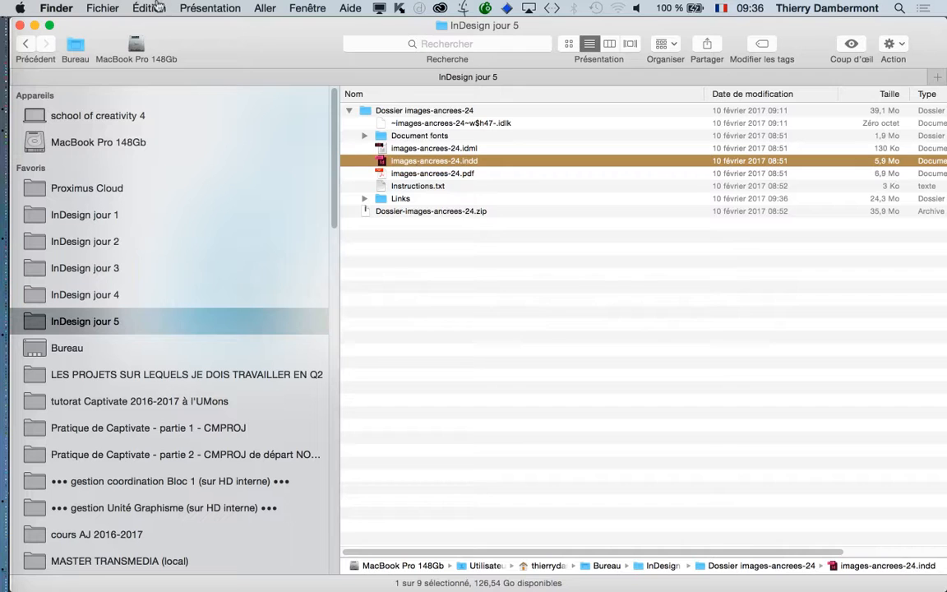
click(442, 252)
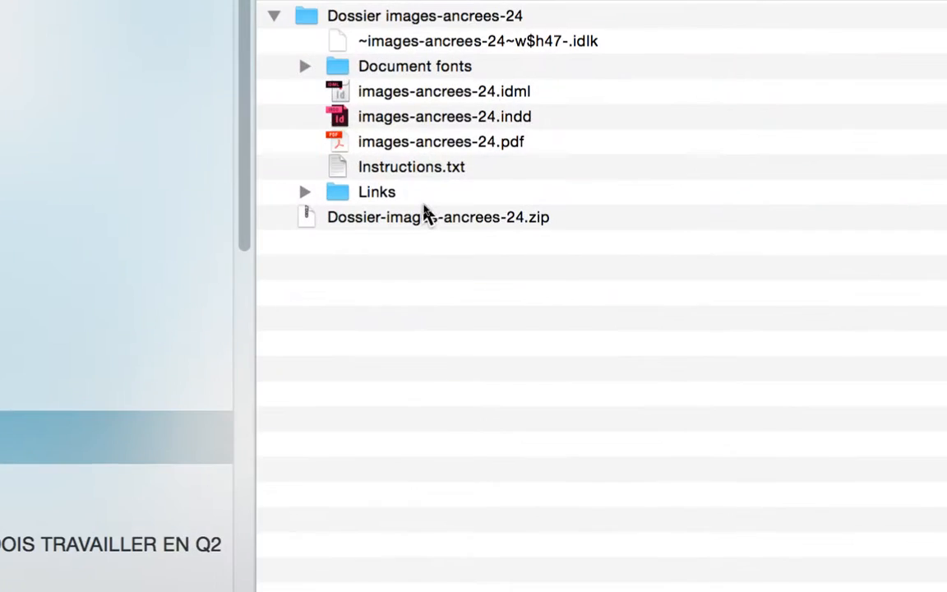
click(319, 198)
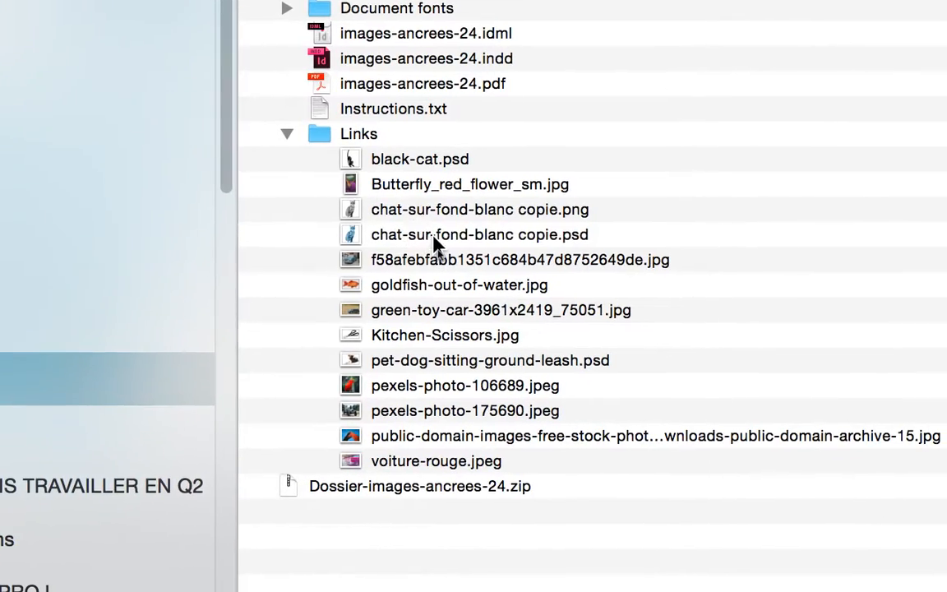
click(522, 300)
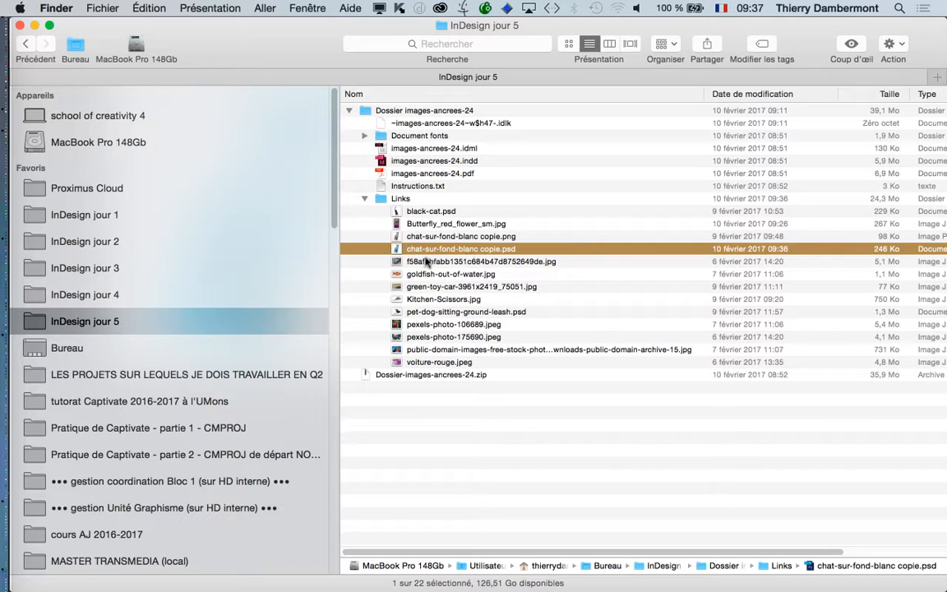
Switch to InDesign, then move the Liens panel next to the cat image and make it narrower and taller
key(super+Tab)
key(super+Tab)
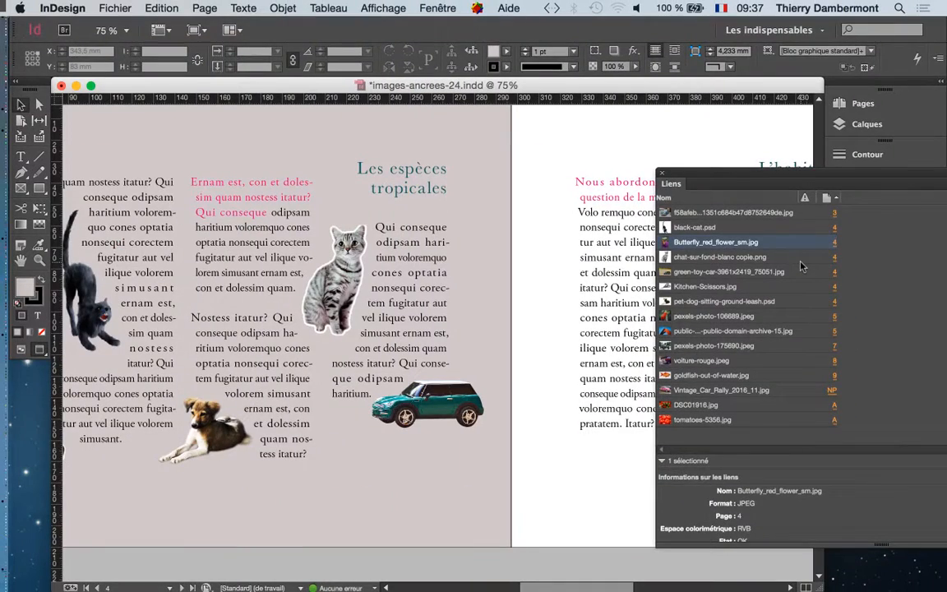
drag(705, 175, 429, 127)
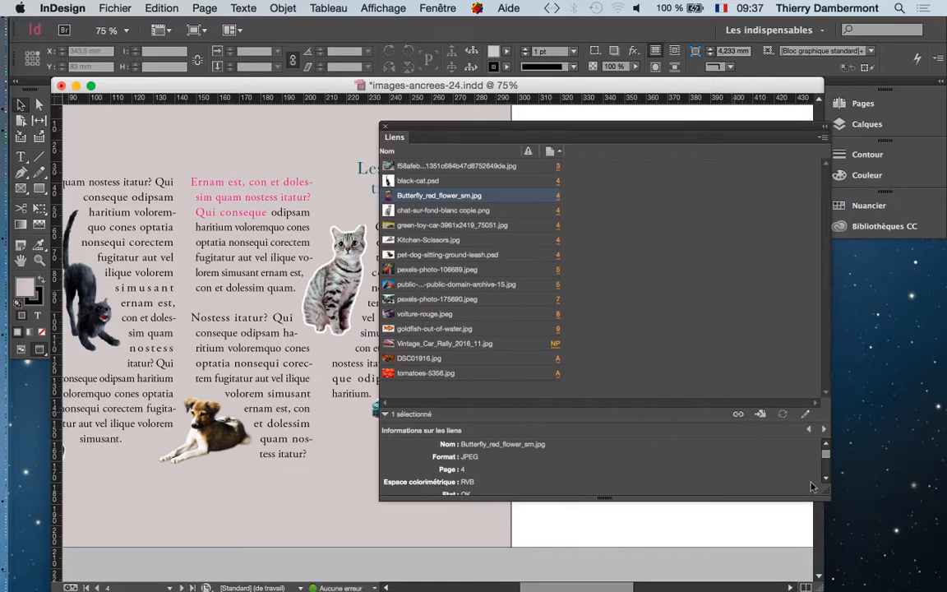
drag(831, 495, 699, 523)
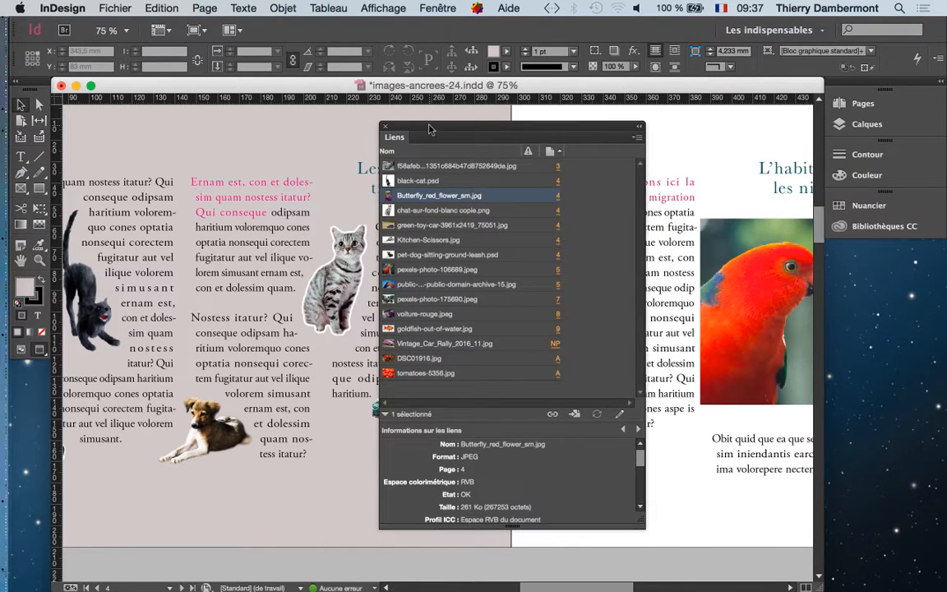
Select the chat-sur-fond-blanc copie.png link, reposition the Liens panel to the right of the cat image, and start Rééditer le lien
drag(431, 128, 633, 129)
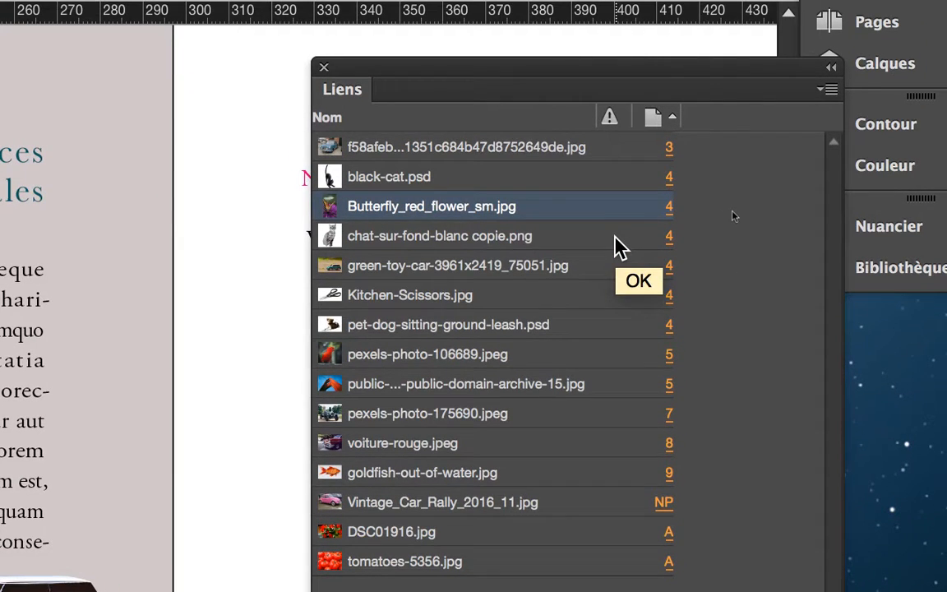
click(617, 240)
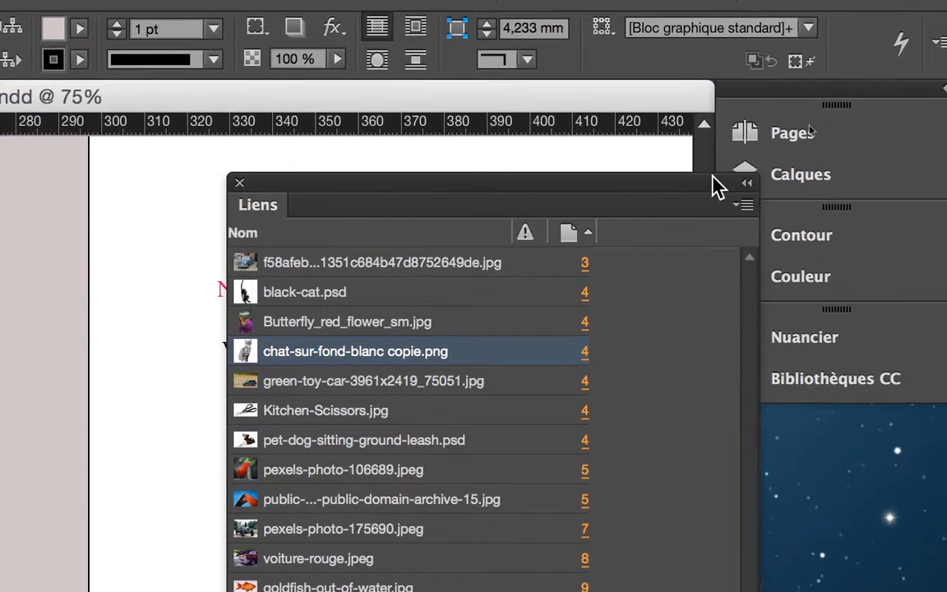
drag(717, 185, 557, 167)
click(589, 188)
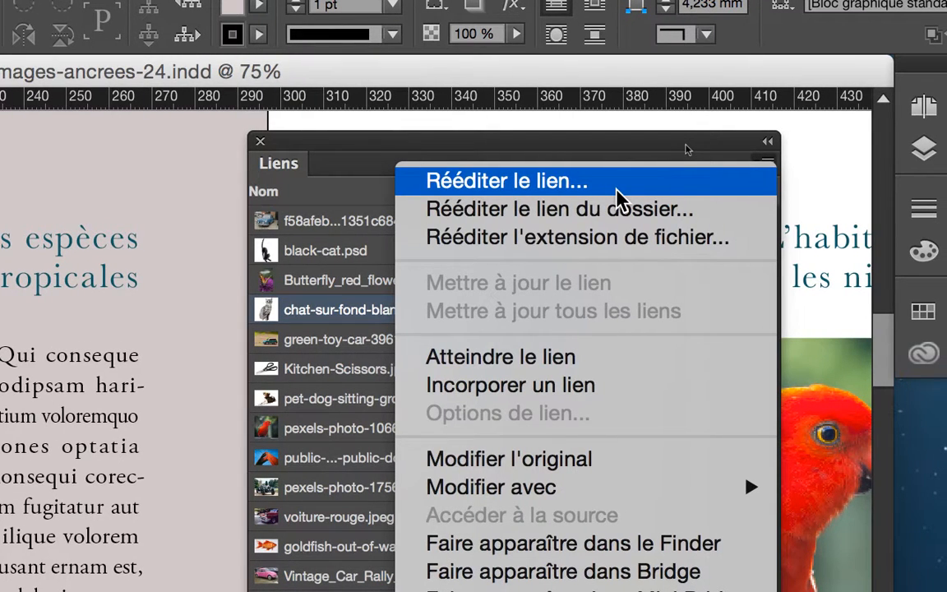
click(617, 182)
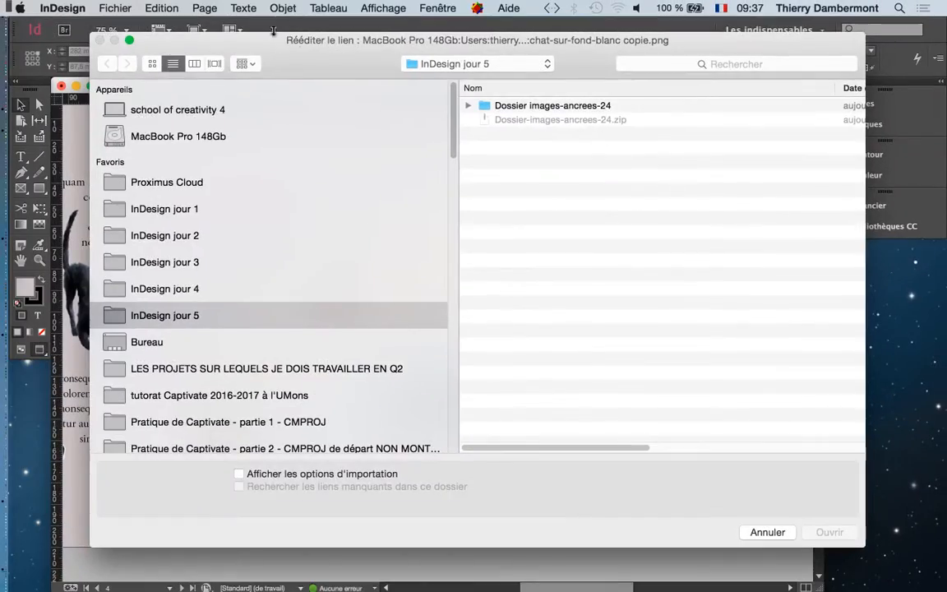
Relink the cat to chat-sur-fond-blanc copie.psd from the Links folder inside Dossier images-ancrees-24, sorting the files by name
drag(297, 44, 742, 239)
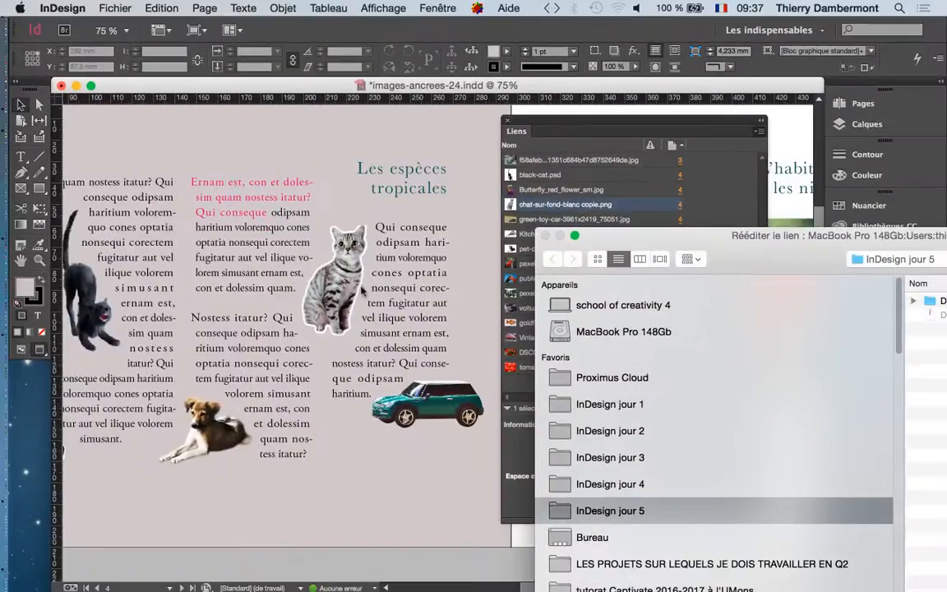
drag(698, 234, 305, 74)
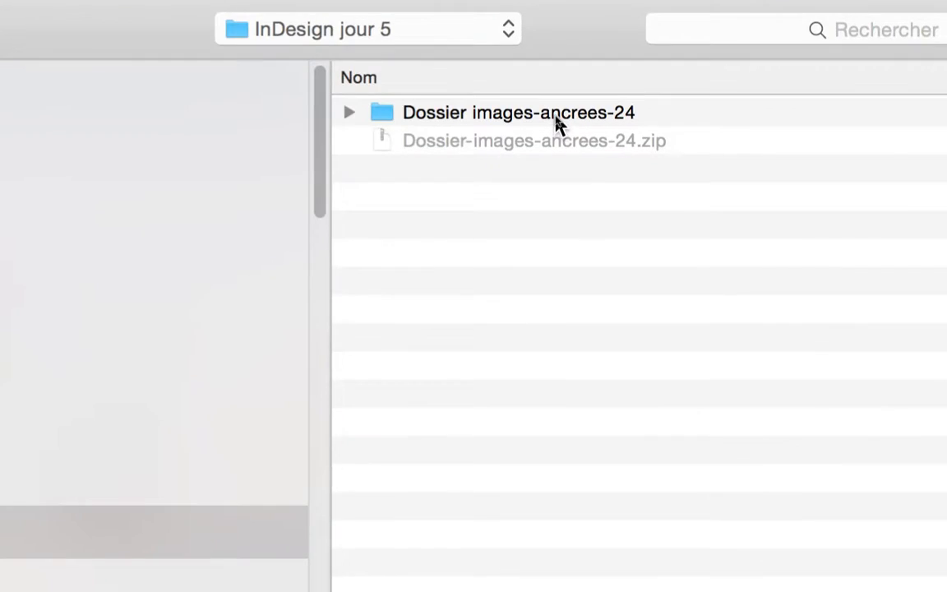
click(552, 122)
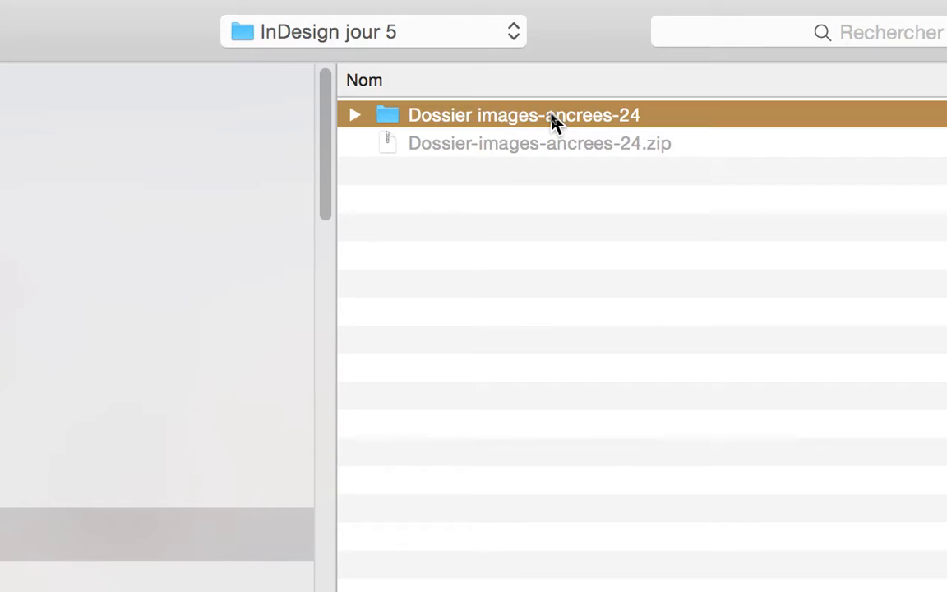
double_click(689, 121)
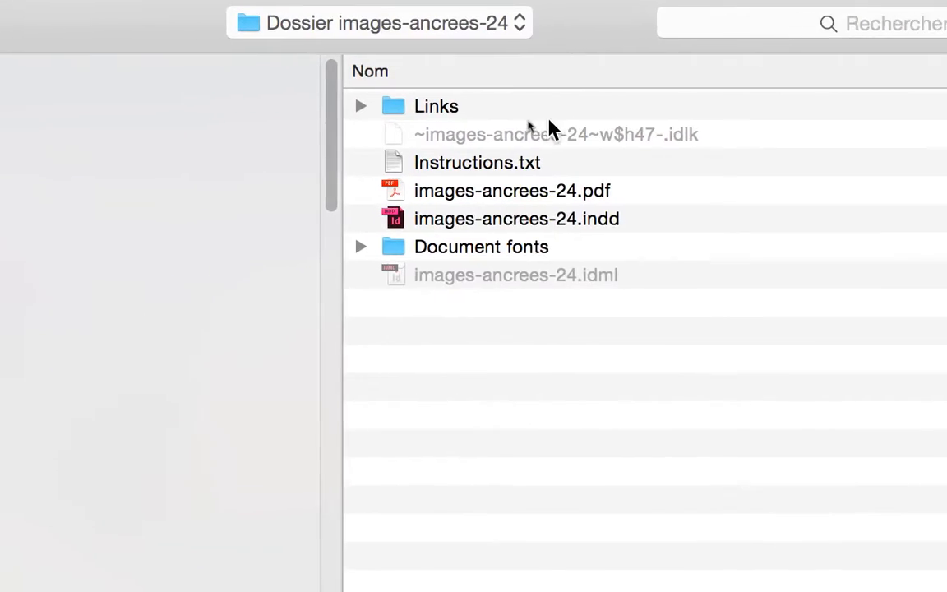
double_click(388, 117)
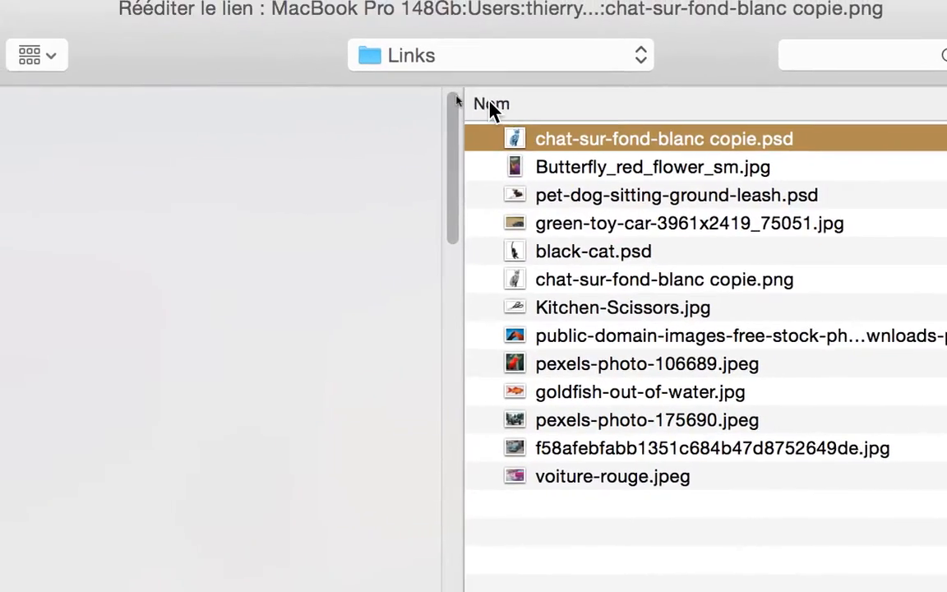
click(370, 87)
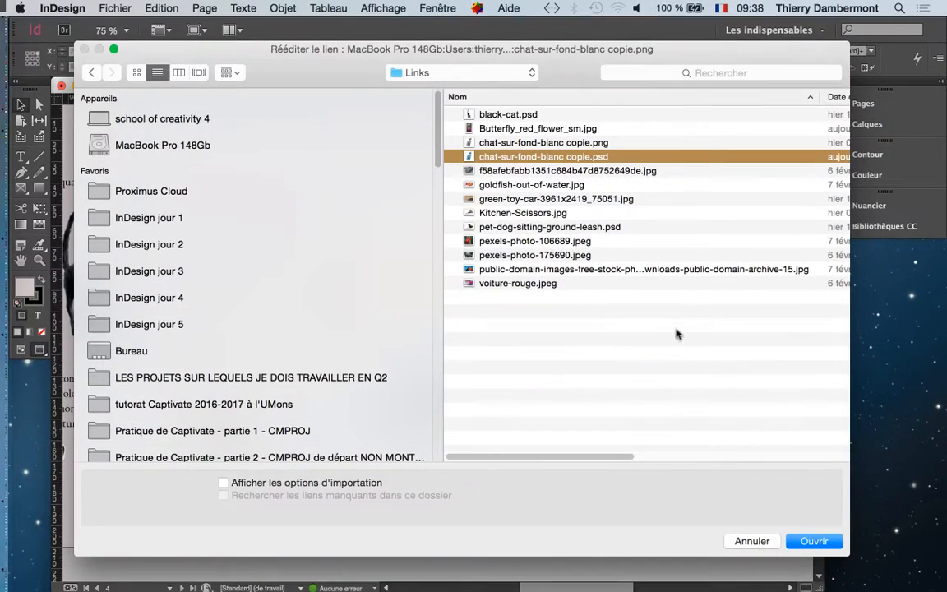
click(814, 541)
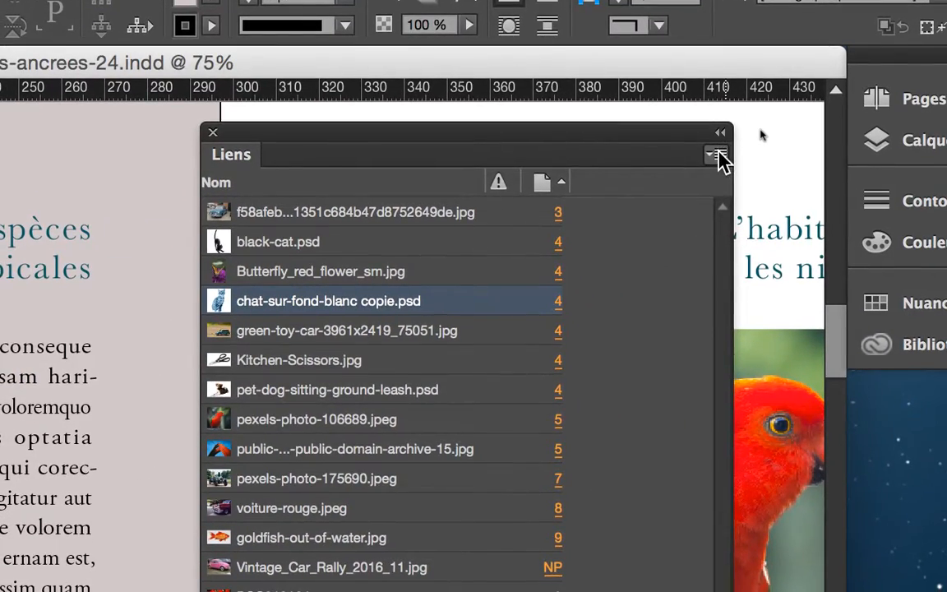
Open the original of the linked chat-sur-fond-blanc copie.psd in Photoshop with Modifier l'original
click(717, 156)
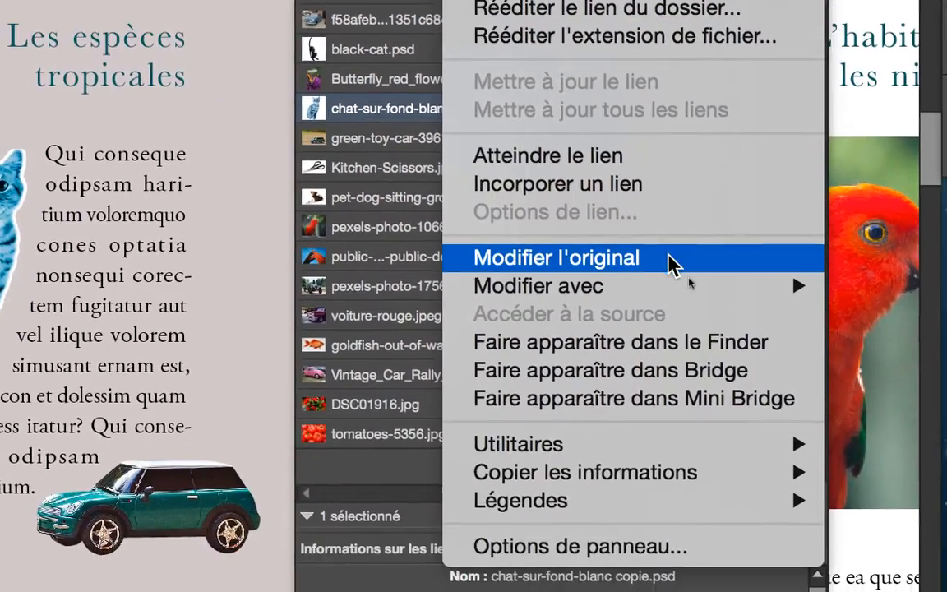
click(674, 265)
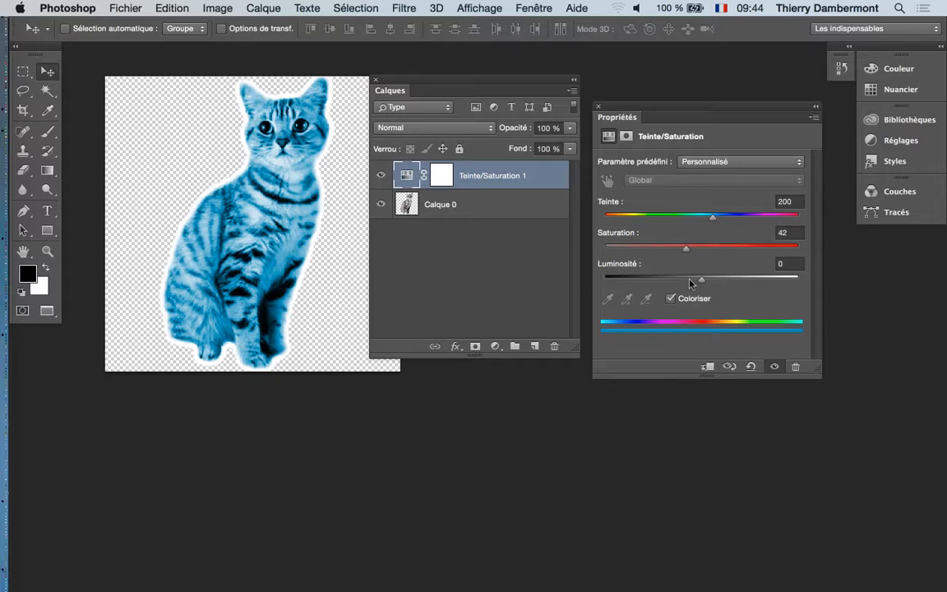
key(super+Tab)
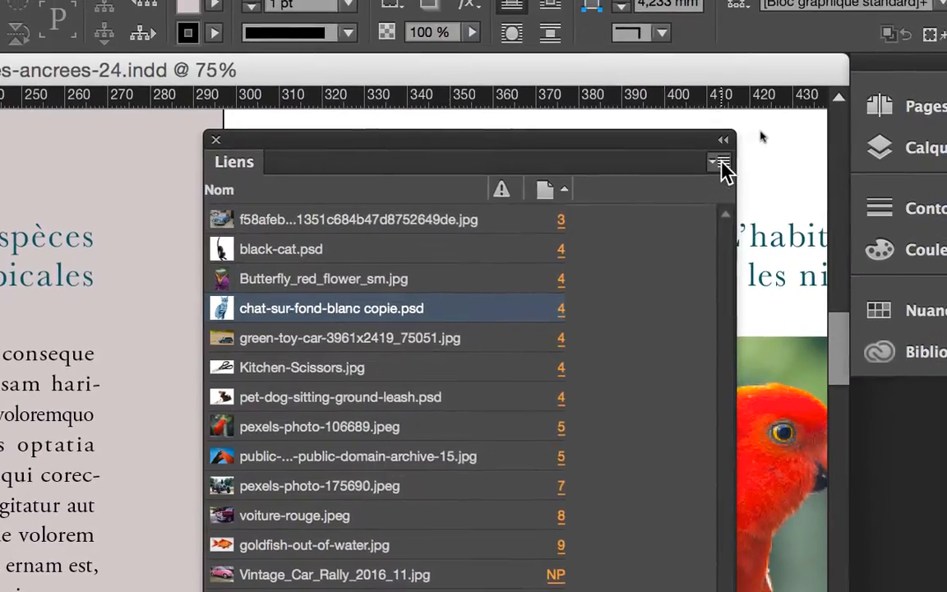
click(730, 150)
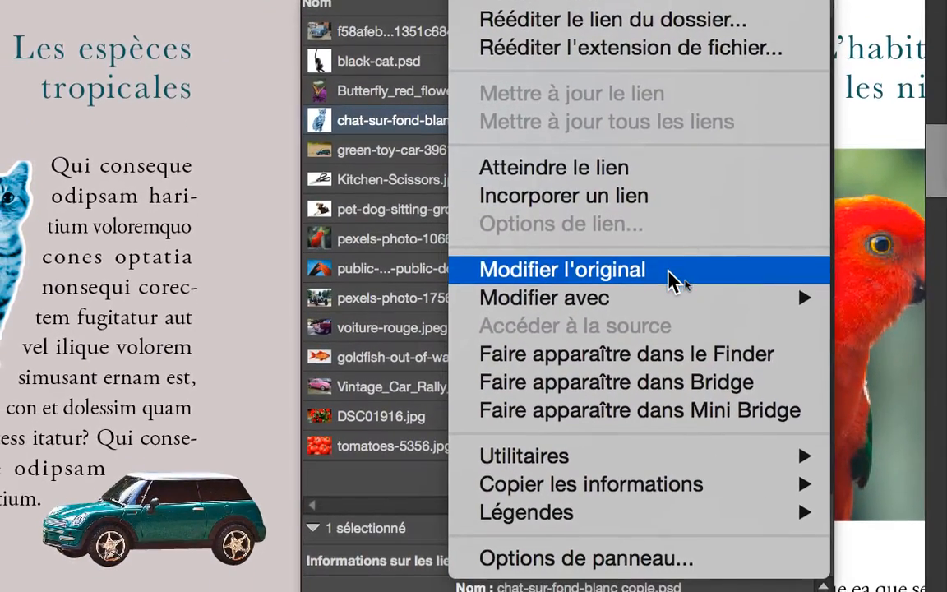
click(695, 313)
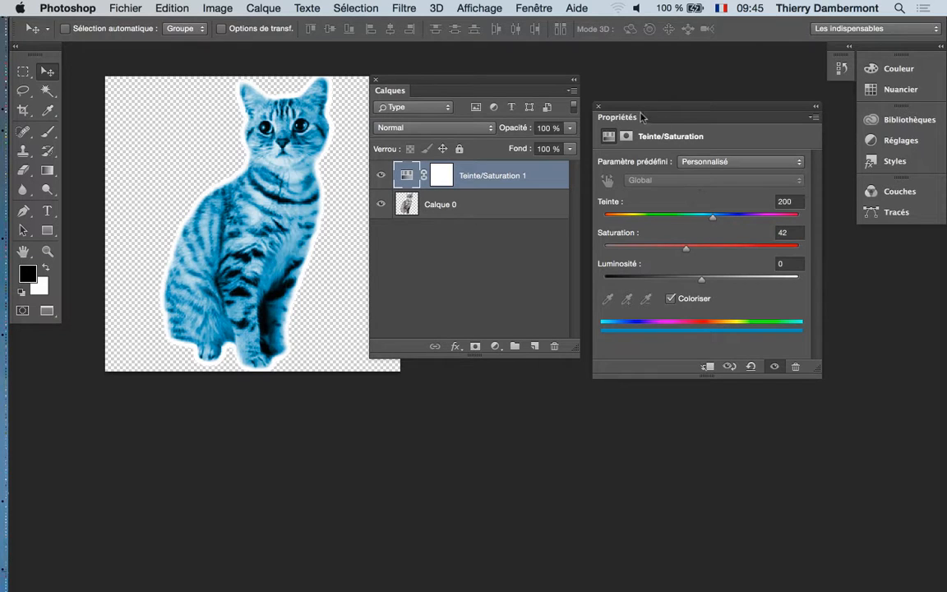
Set the cat's Teinte to 319 in the Teinte/Saturation adjustment, save the PSD, and switch to InDesign
drag(644, 109, 655, 87)
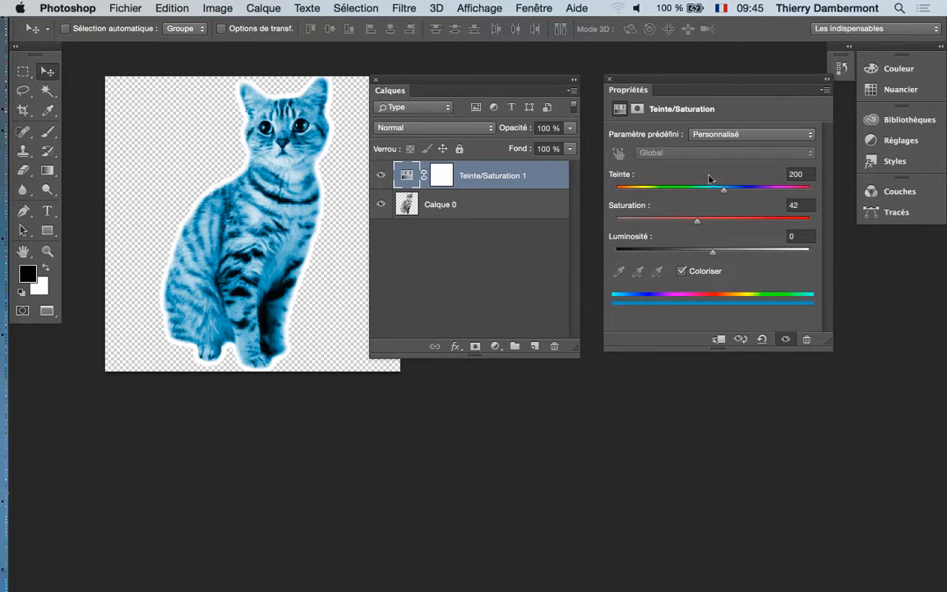
drag(718, 191, 788, 194)
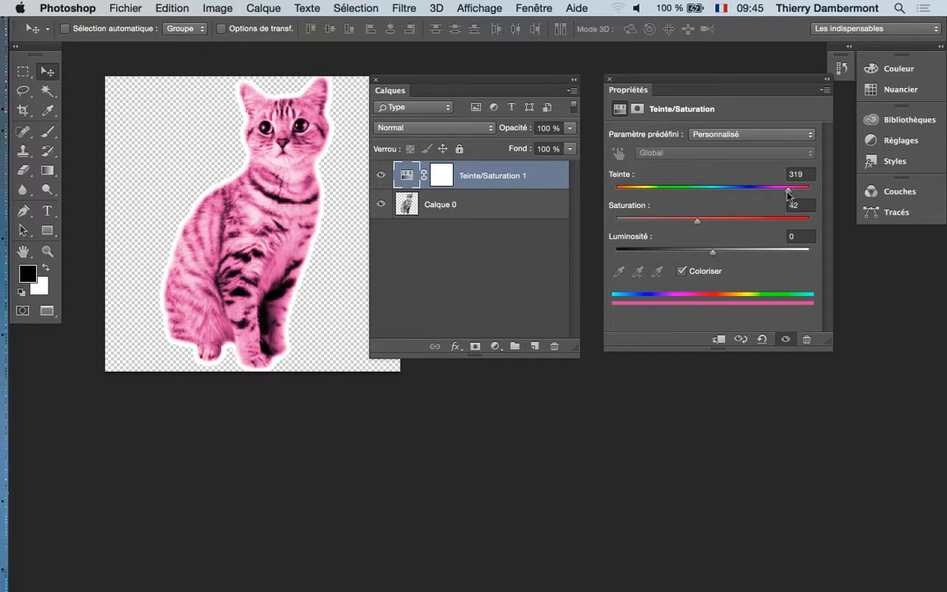
click(111, 7)
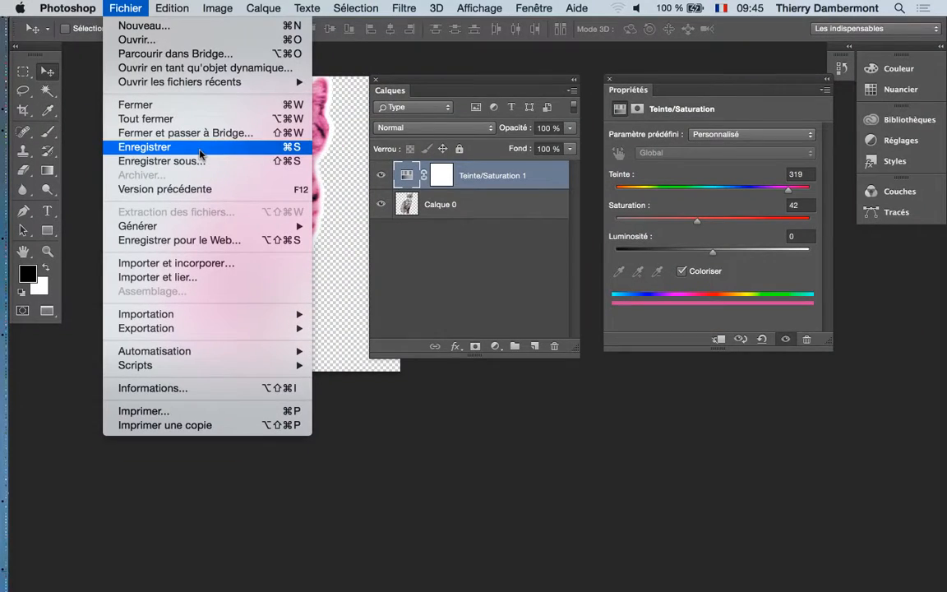
click(199, 150)
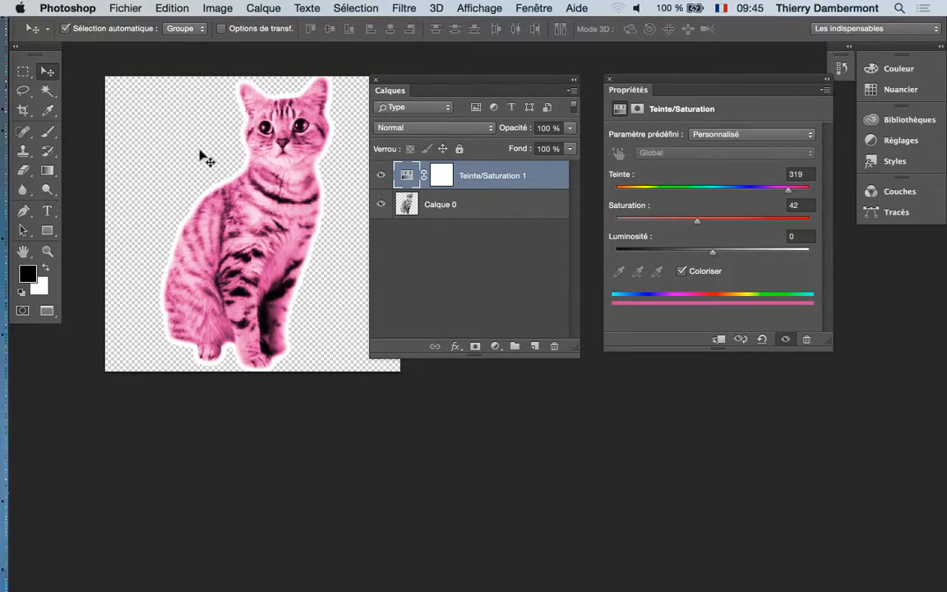
key(super+Tab)
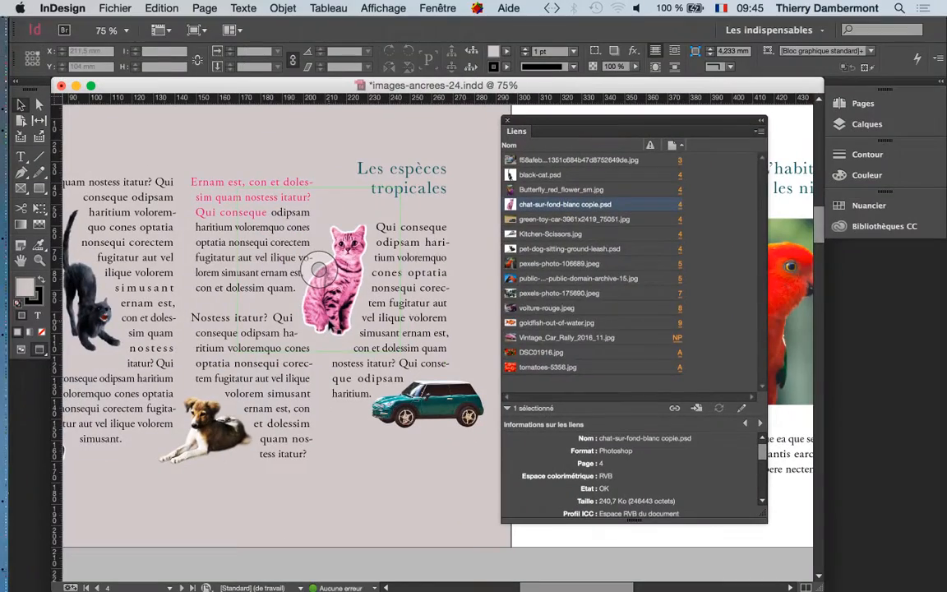
Switch to Photoshop, set the adjustment layer's Luminosité to -100, and save the cat file
key(super+Tab)
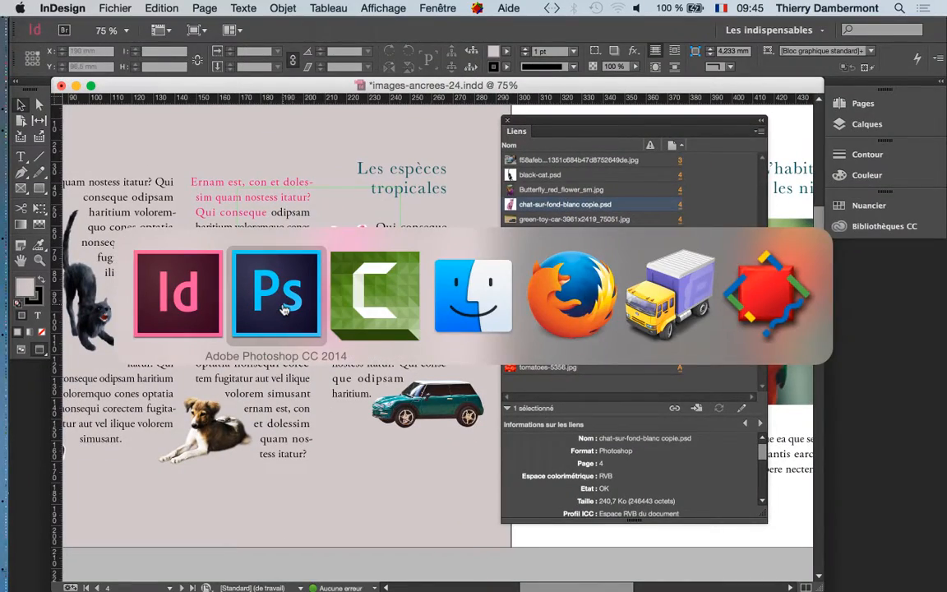
click(283, 309)
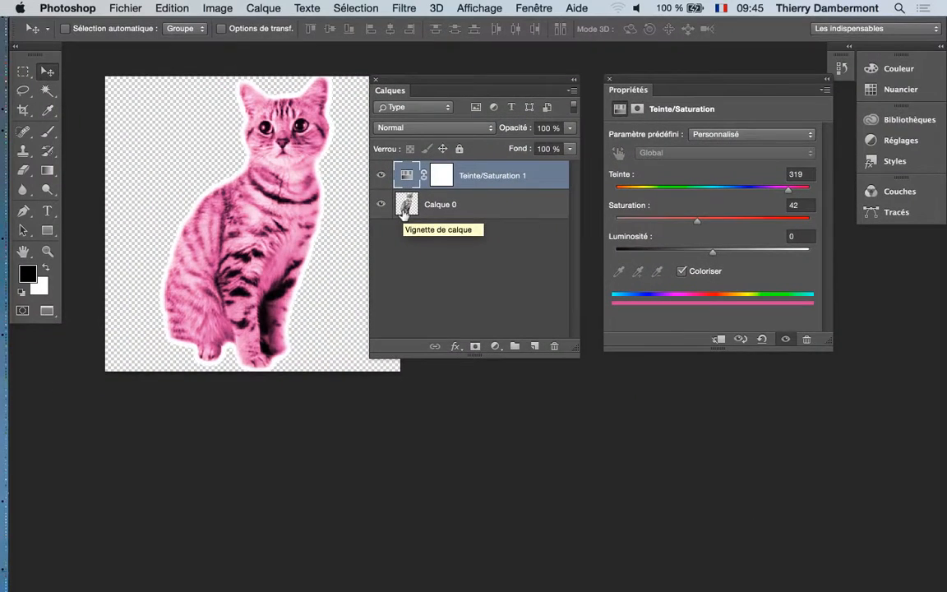
drag(712, 250, 602, 258)
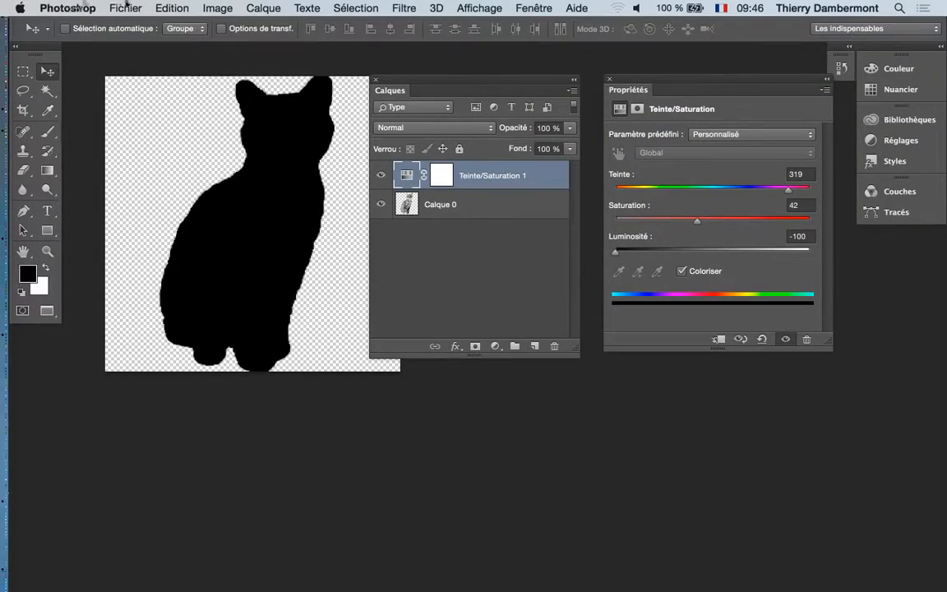
click(125, 8)
click(164, 148)
Switch to InDesign, update the modified cat link, and examine the updated image up close
key(super+Tab)
click(273, 282)
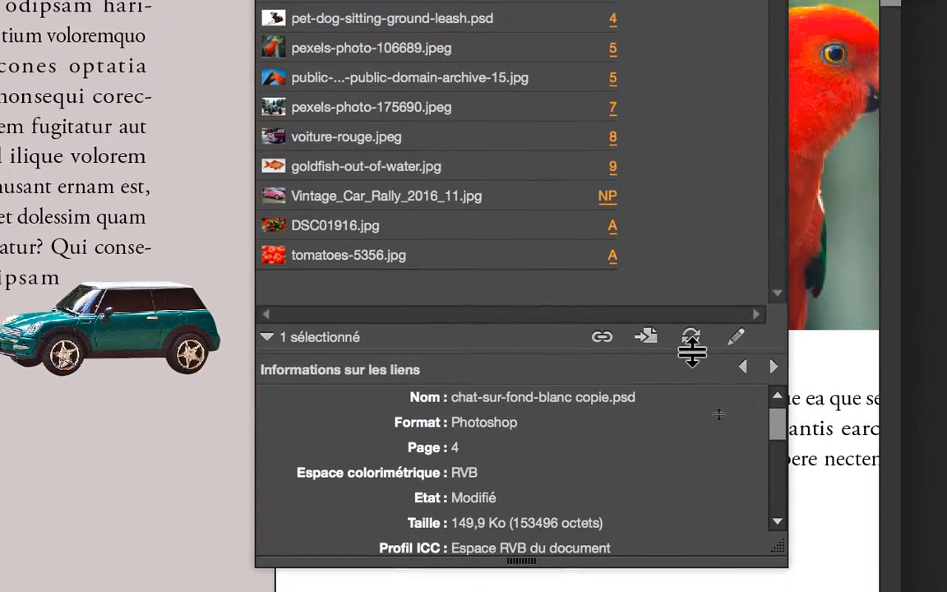
click(690, 339)
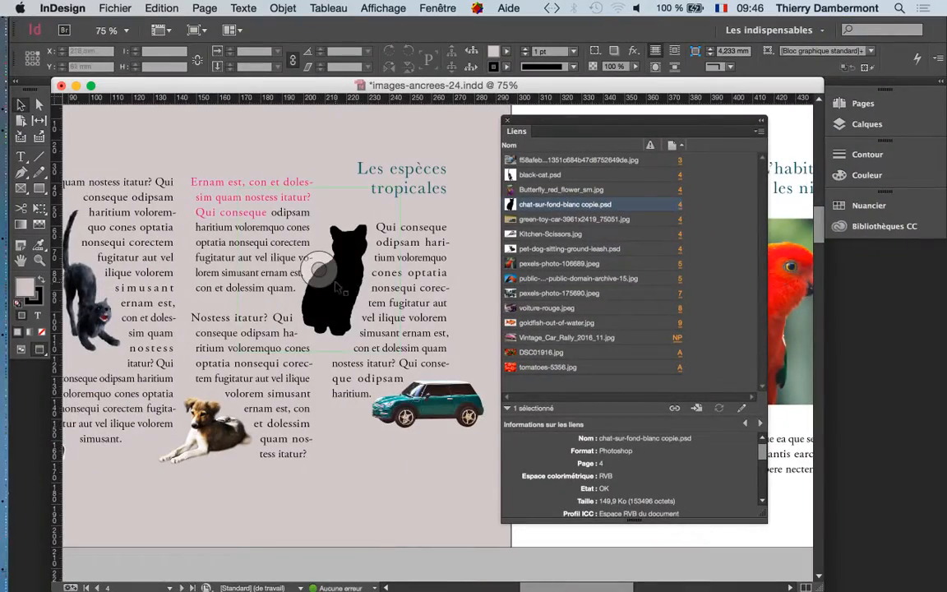
scroll(335, 281, up, 2)
scroll(377, 274, up, 3)
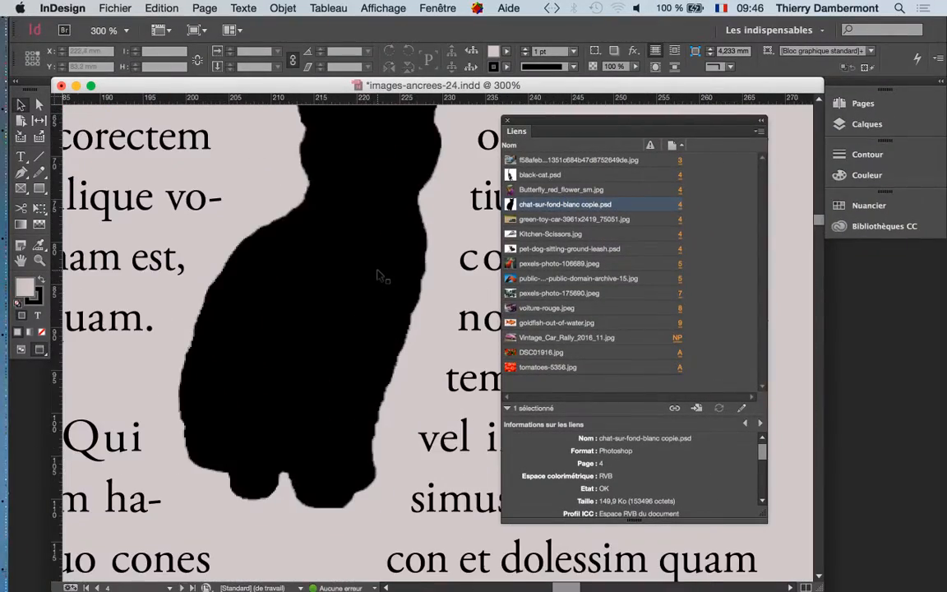
scroll(376, 275, down, 3)
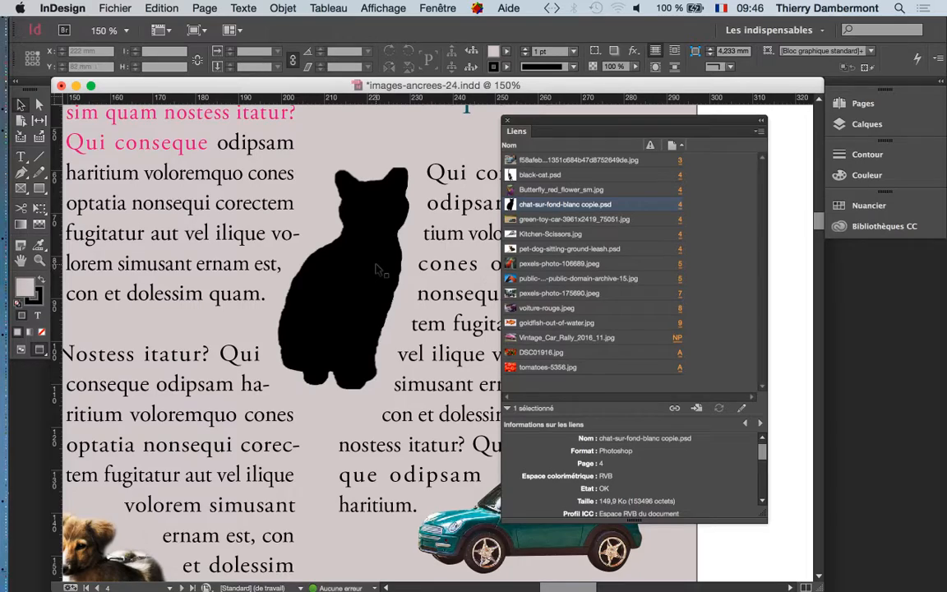
Switch to Photoshop and set the cat adjustment layer's Luminosité to 0
key(super+Tab)
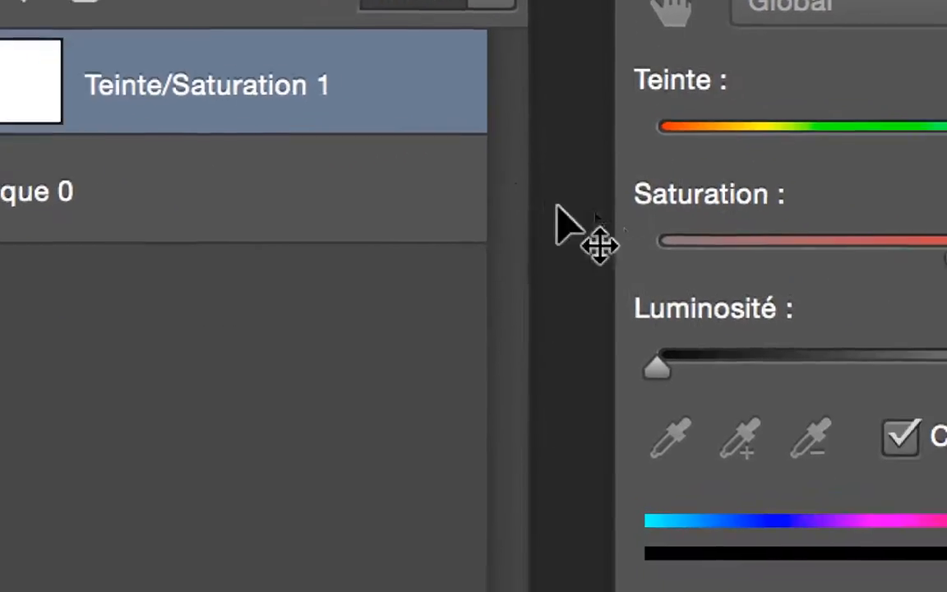
drag(763, 362, 828, 359)
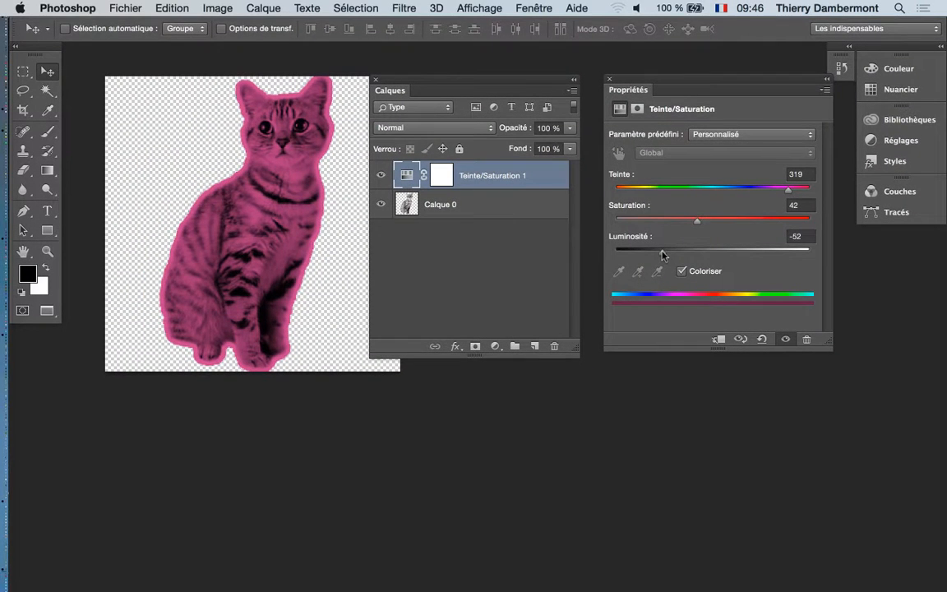
drag(664, 254, 714, 255)
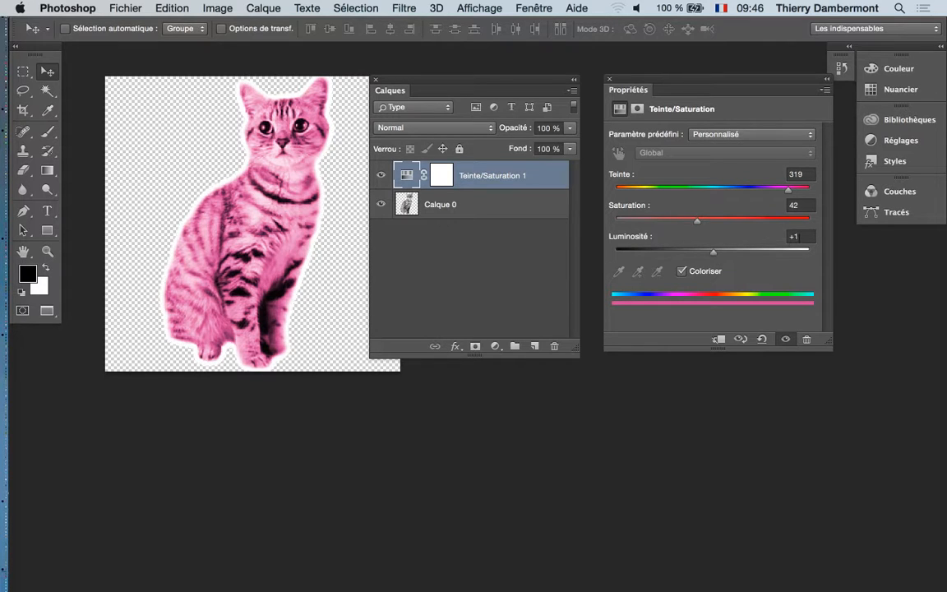
drag(799, 236, 772, 239)
text(0)
key(Tab)
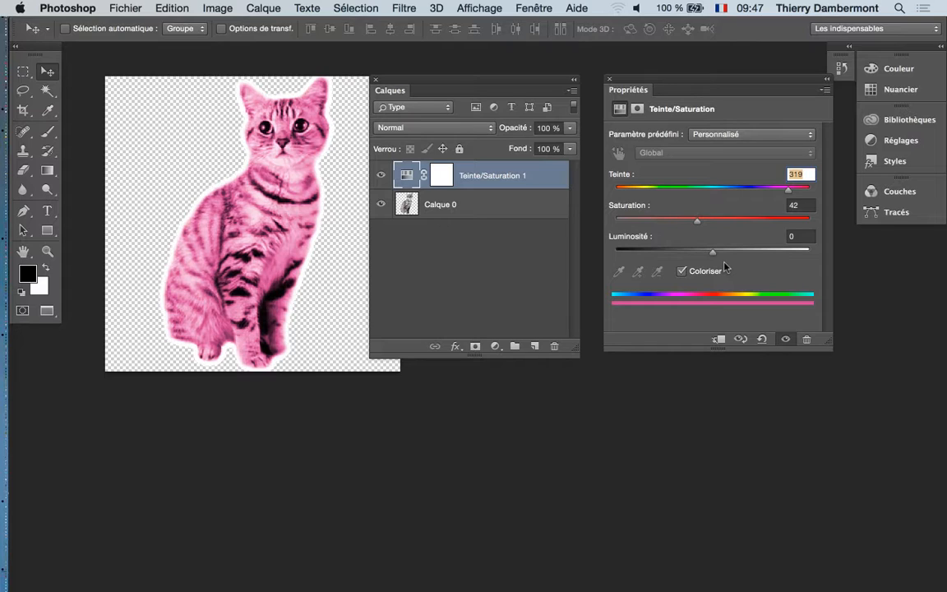
Set the cat's Teinte to 308 and save the PSD, then switch to InDesign and update its link
mouse_move(788, 190)
mouse_down()
mouse_move(801, 192)
mouse_move(784, 192)
mouse_up()
click(145, 7)
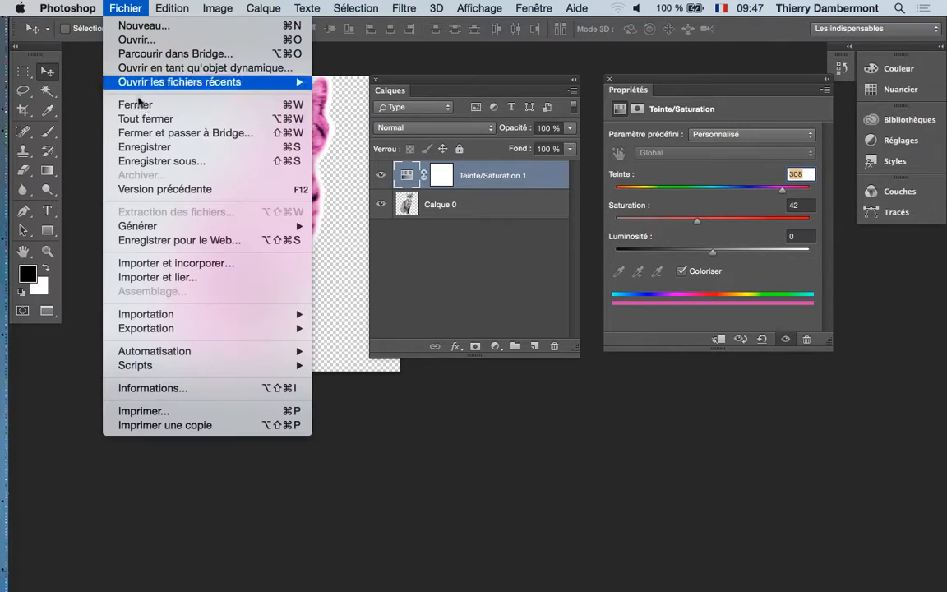
click(164, 145)
key(super+Tab)
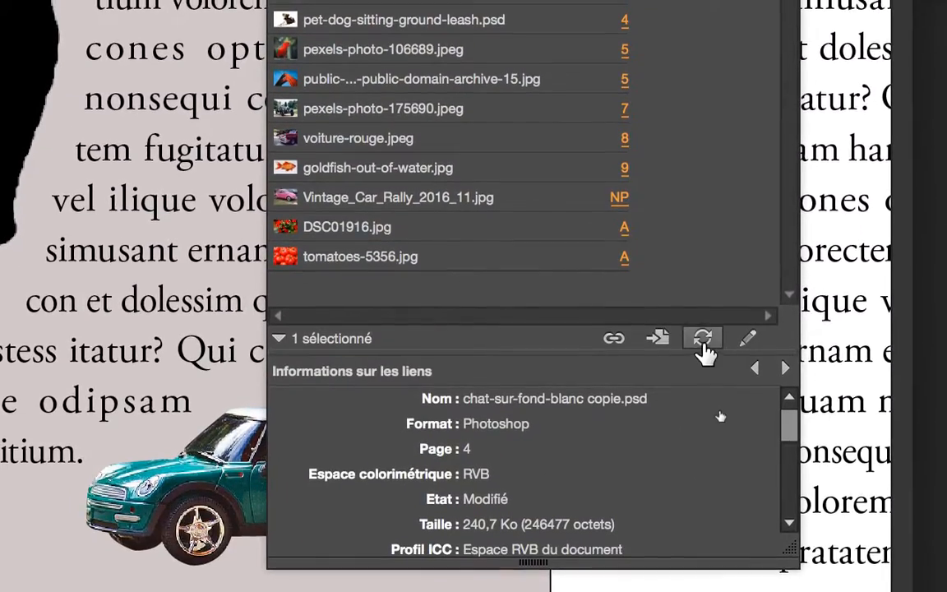
click(703, 331)
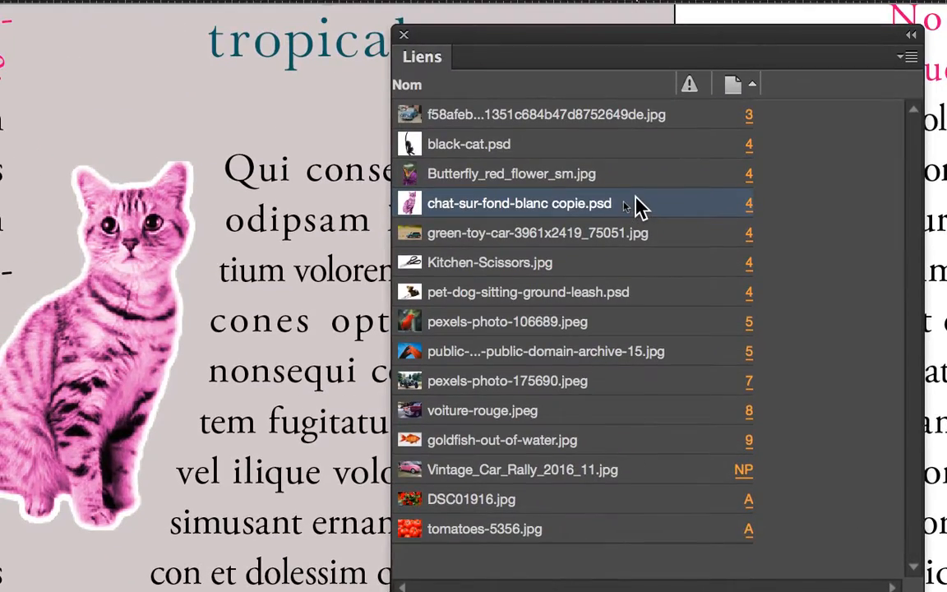